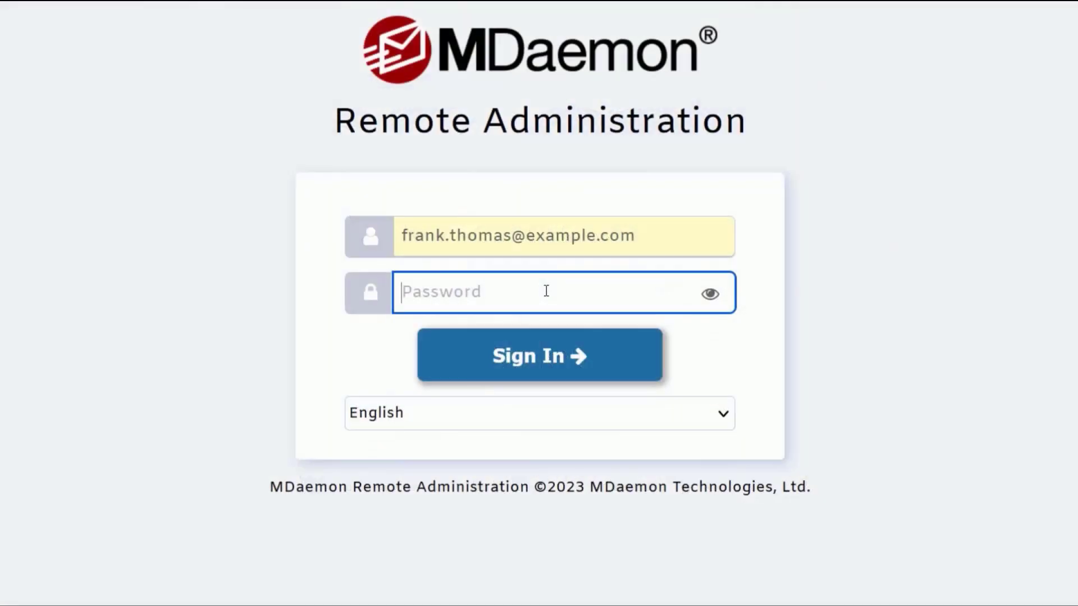
Step: Enter the administrator account password in the sign-in form
type("*********")
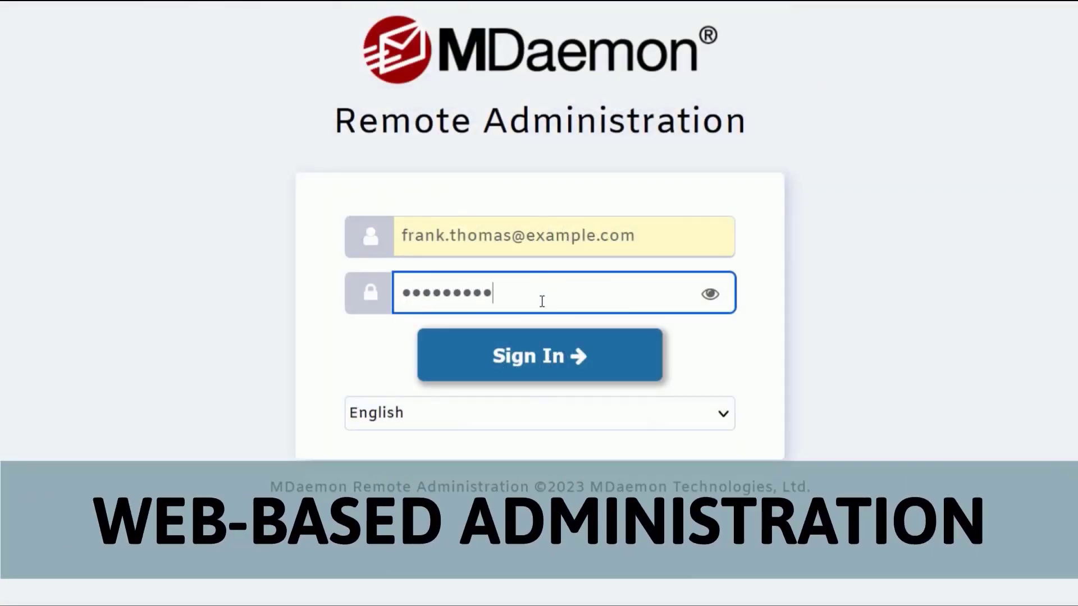
Step: Sign in, then browse active sessions, hosted domains, mailing lists and public folders
left_click(530, 365)
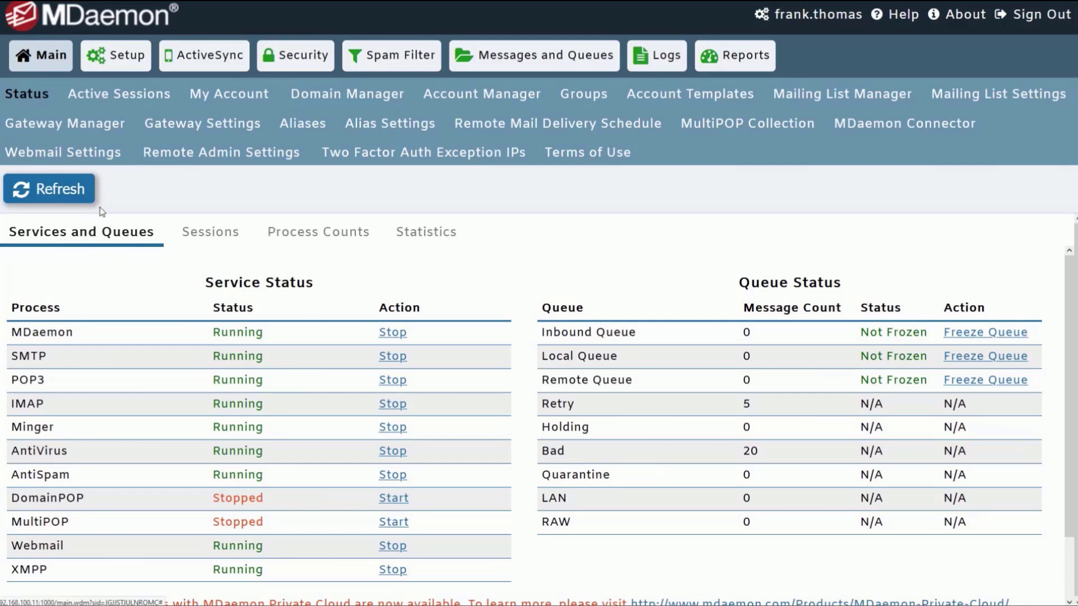
left_click(142, 99)
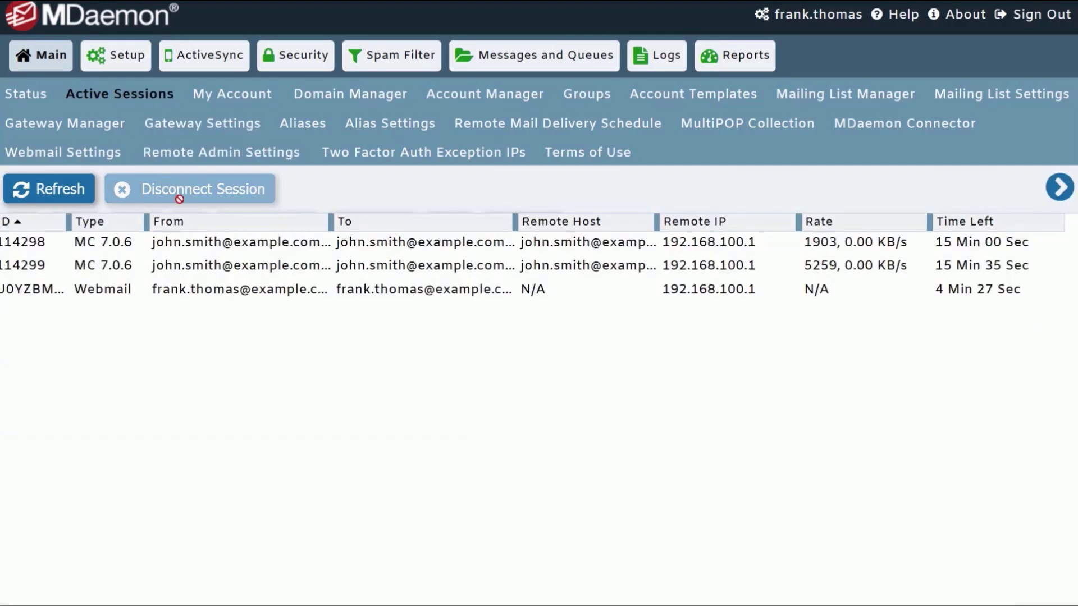
left_click(225, 250)
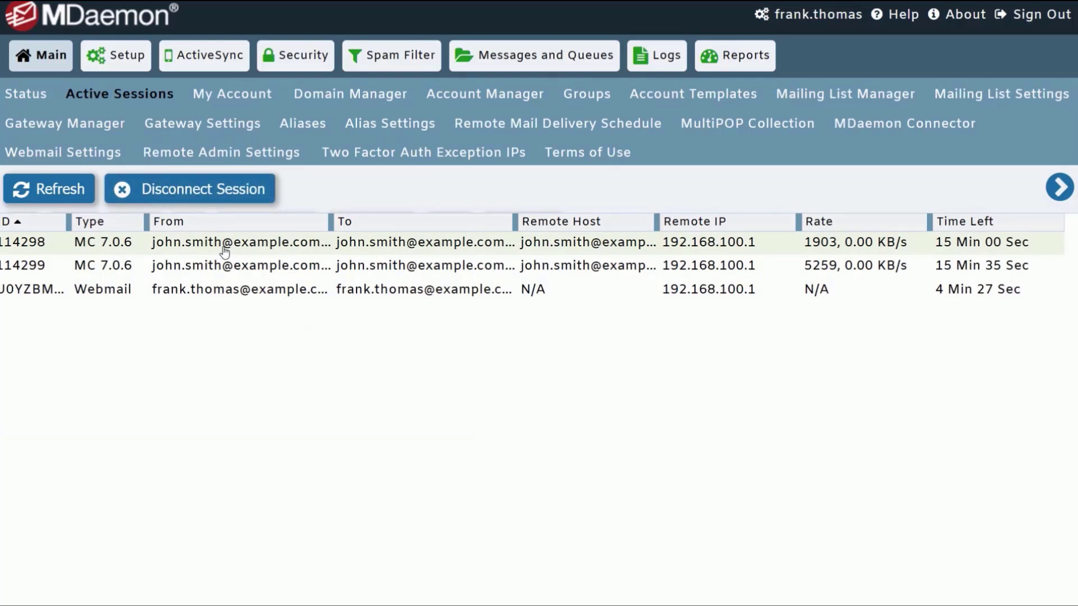
left_click(376, 96)
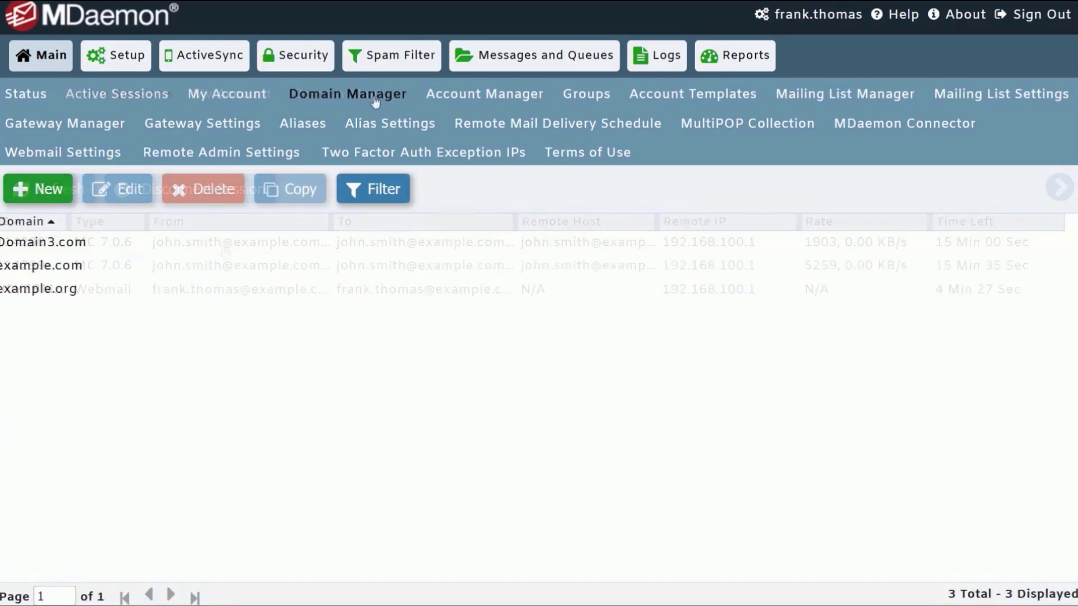
left_click(840, 100)
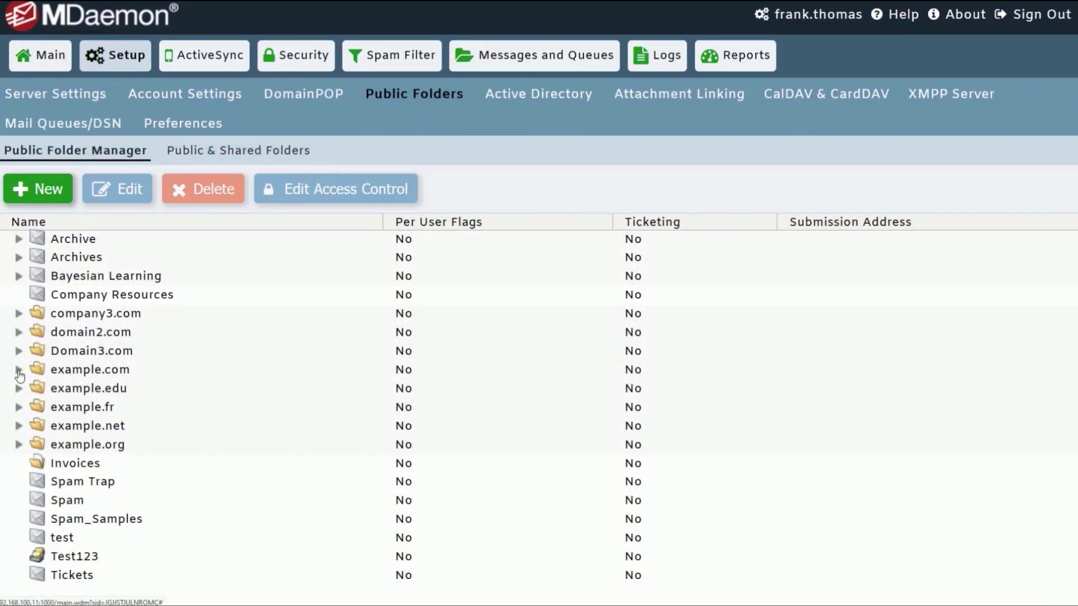
left_click(19, 370)
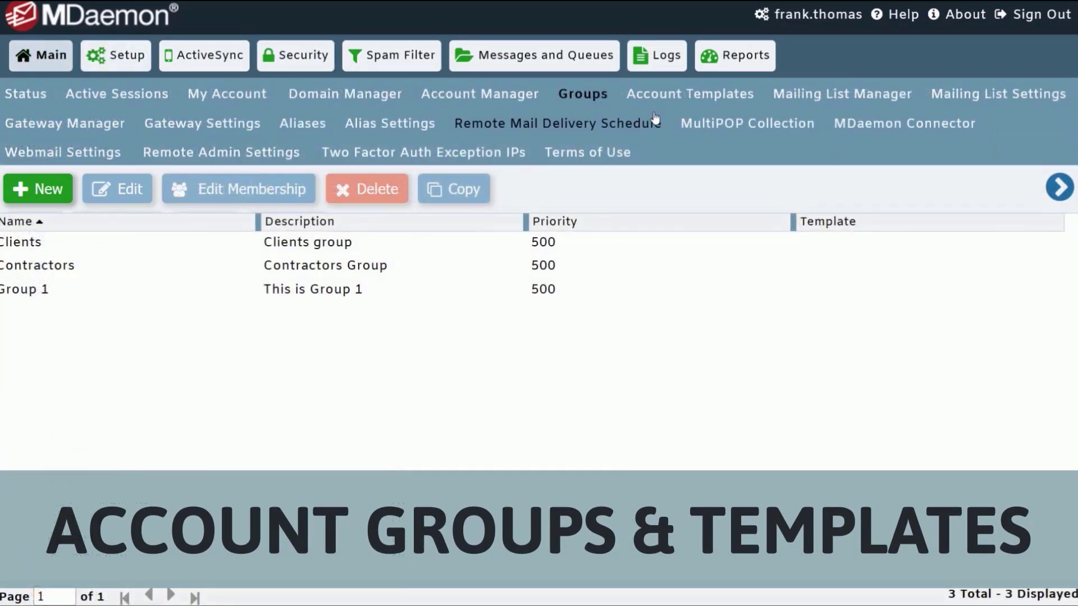
Step: Create a 'Clients' account template and enable its quota restrictions
left_click(693, 106)
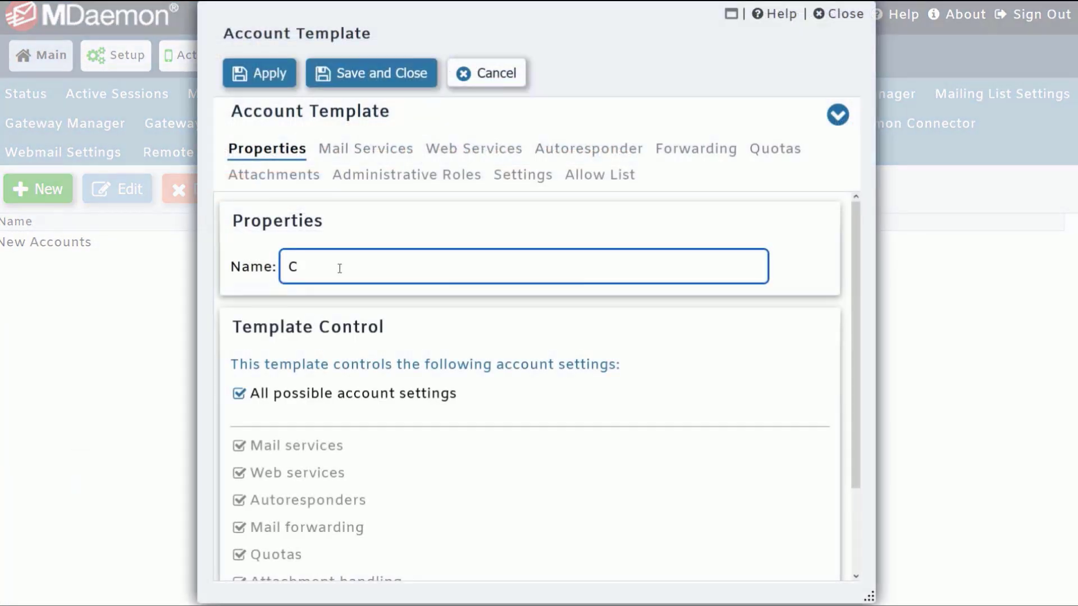
type("lient")
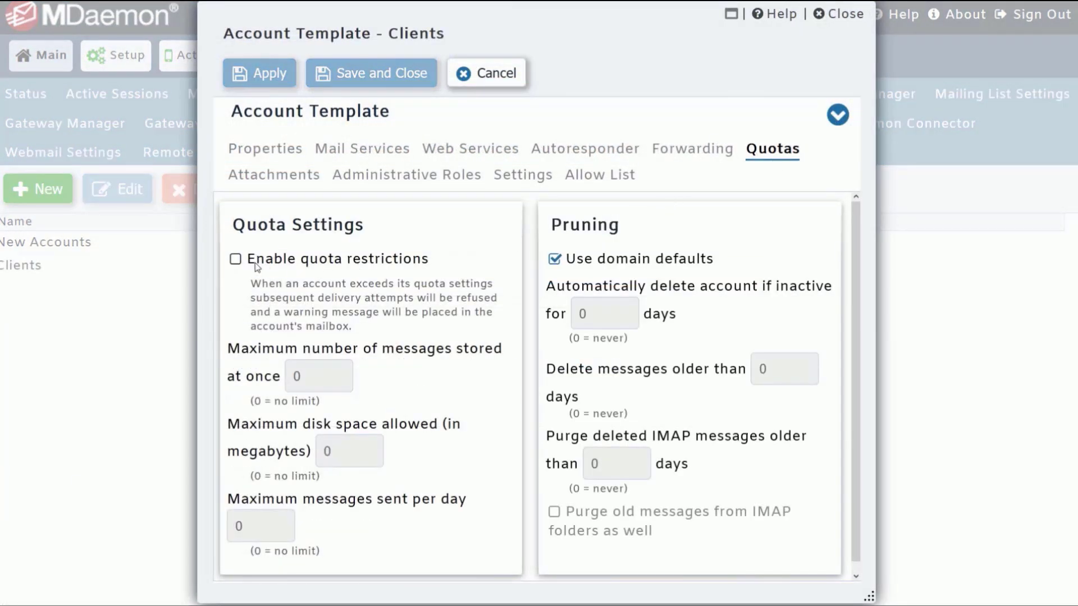
left_click(252, 265)
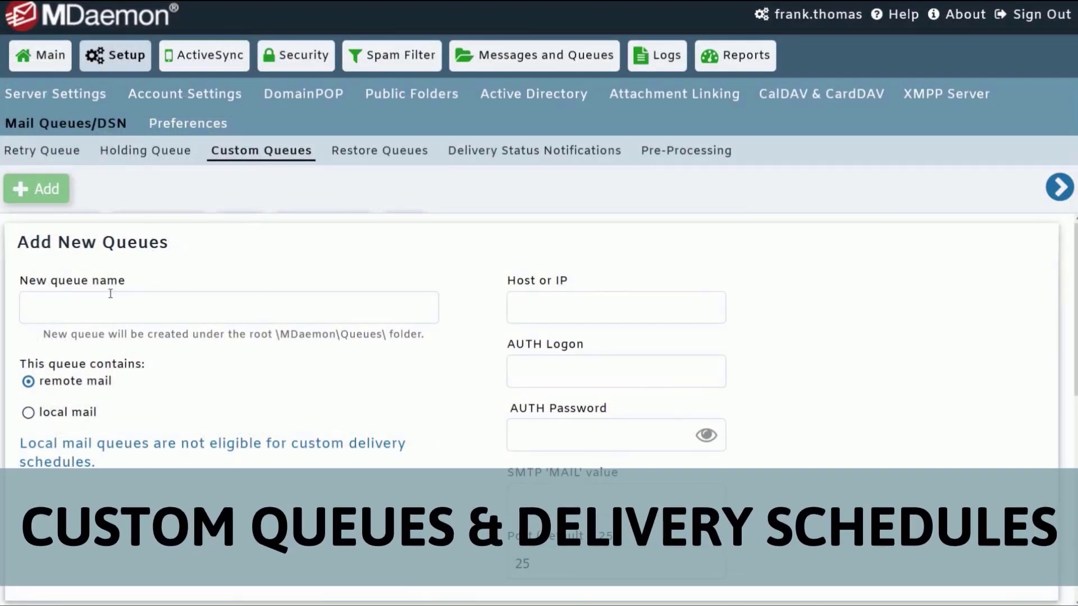
Step: Add a Large_Mail custom queue and list the queues the Large_EMails schedule can use
left_click(109, 296)
type("Large_Mail")
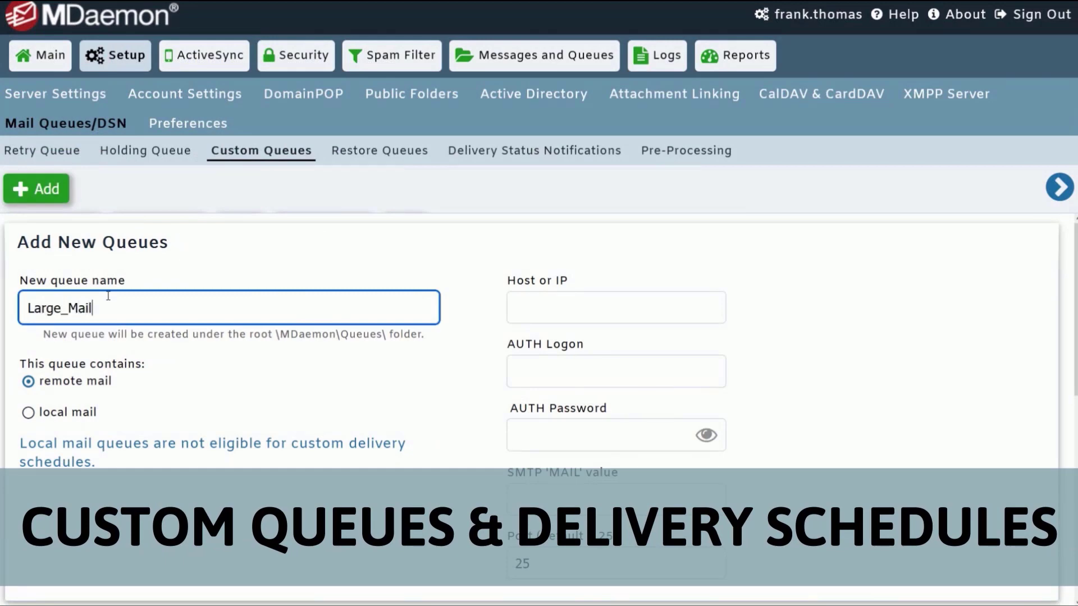
left_click(36, 188)
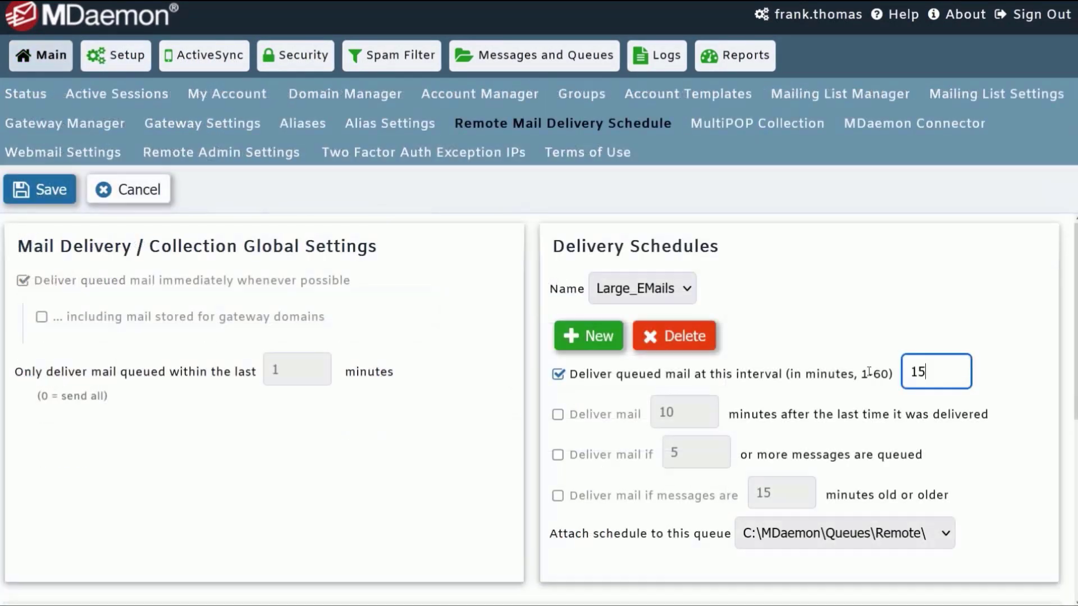
left_click(932, 538)
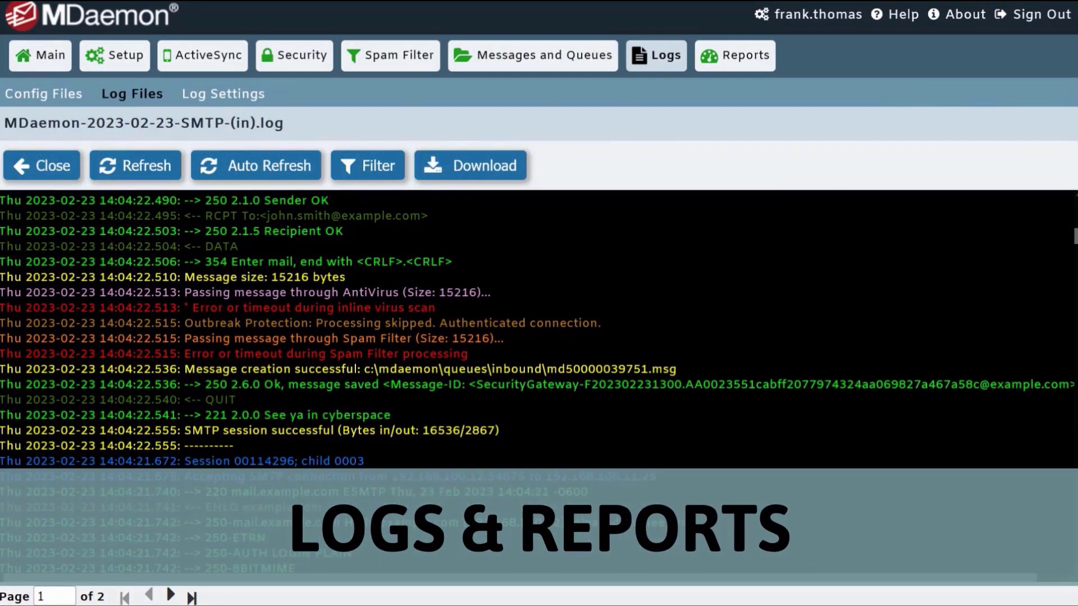
scroll(524, 402, "down", 5)
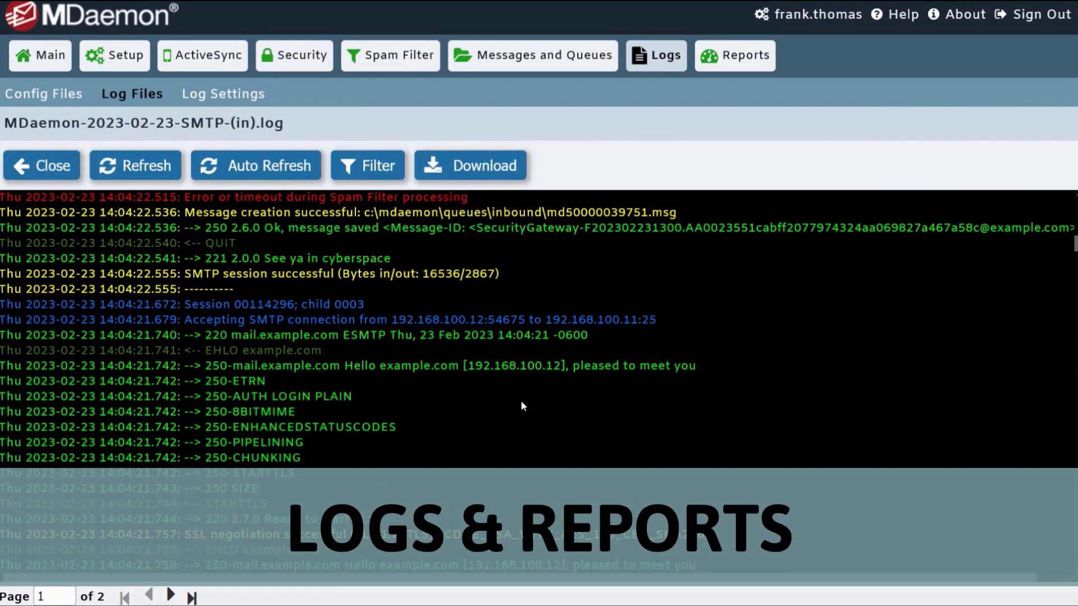
Step: Scroll through the SMTP log and switch the traffic reports to mailbox statistics
scroll(521, 396, "down", 3)
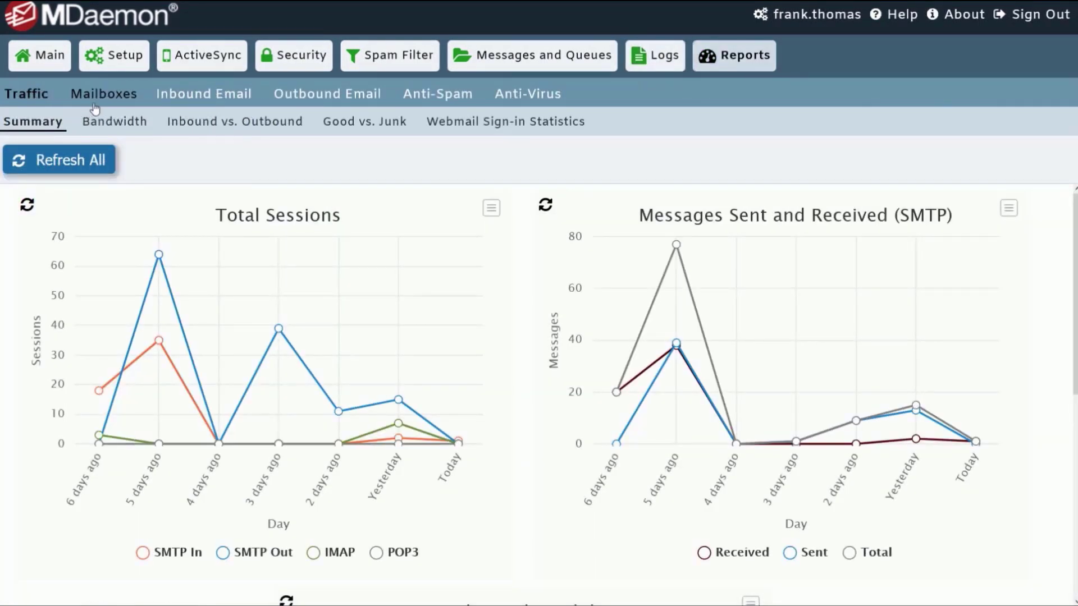
left_click(108, 98)
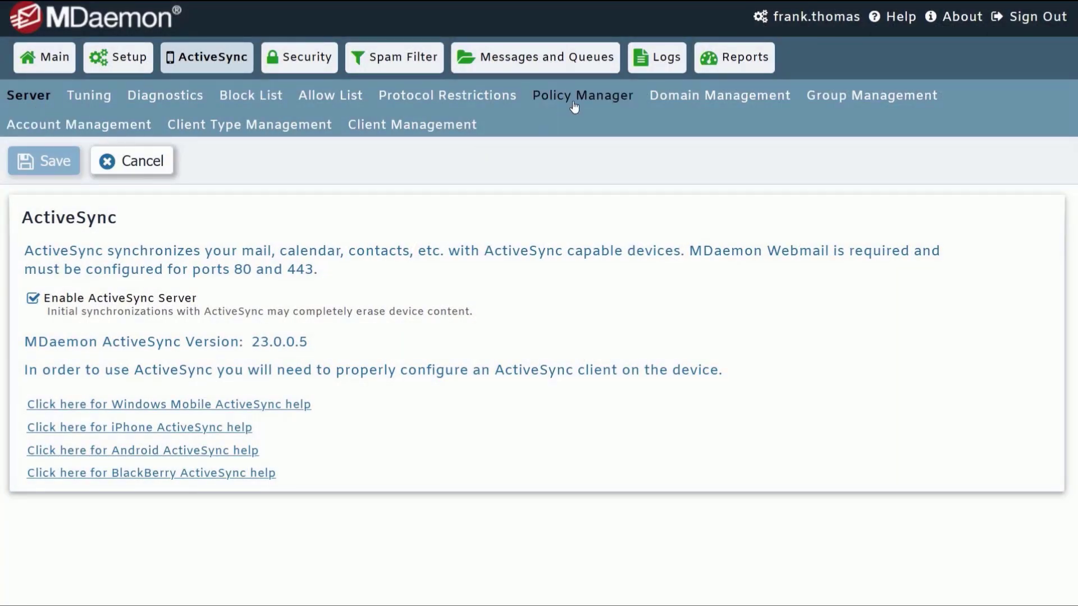
Step: Review the ActiveSync device policy list and the connected client devices
left_click(574, 107)
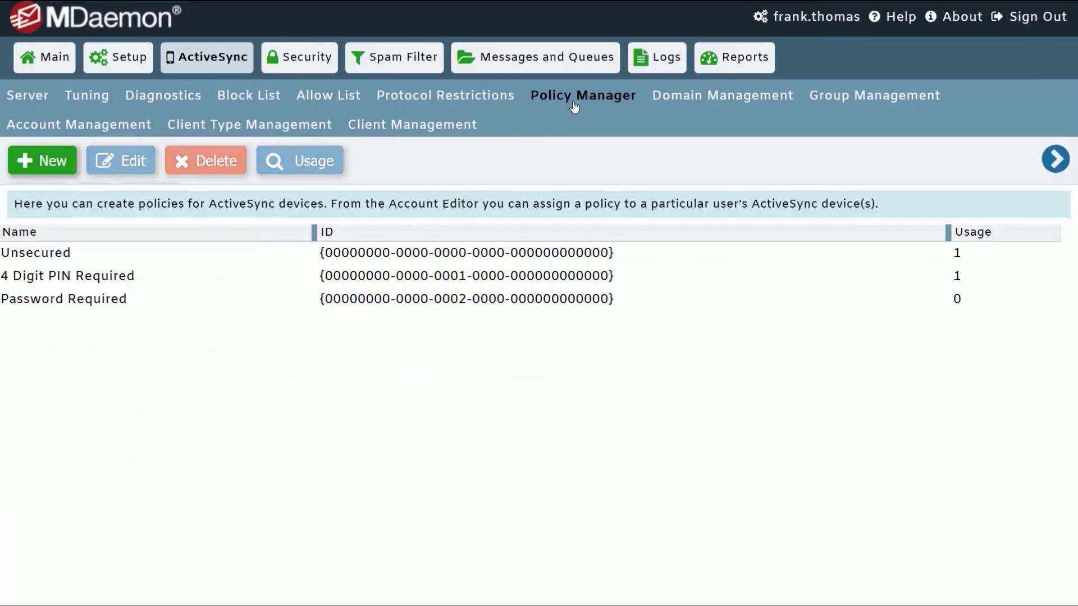
left_click(434, 128)
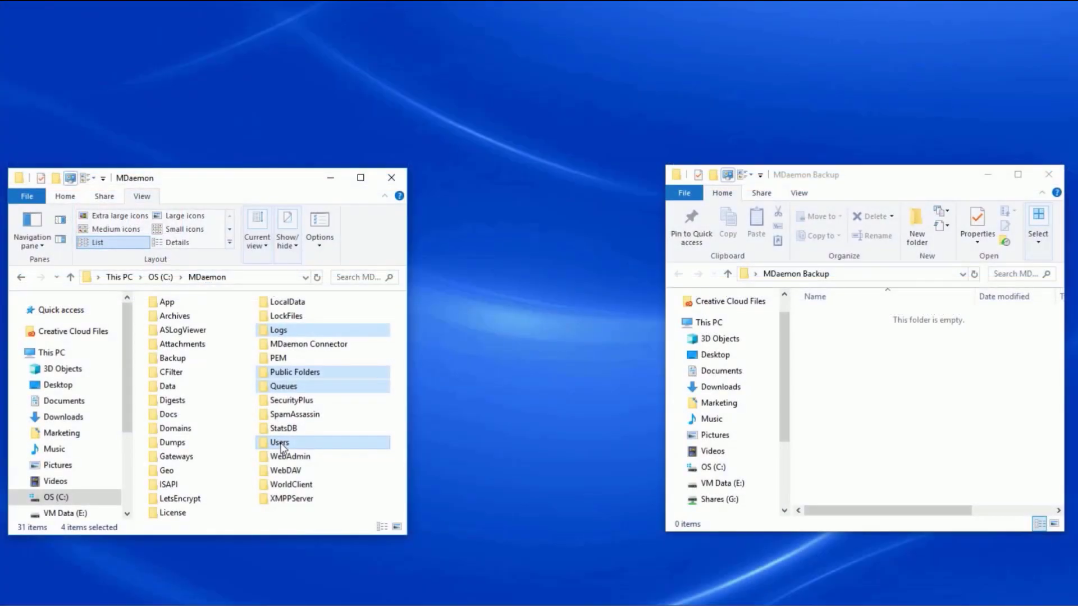
left_click_drag(283, 443, 887, 415)
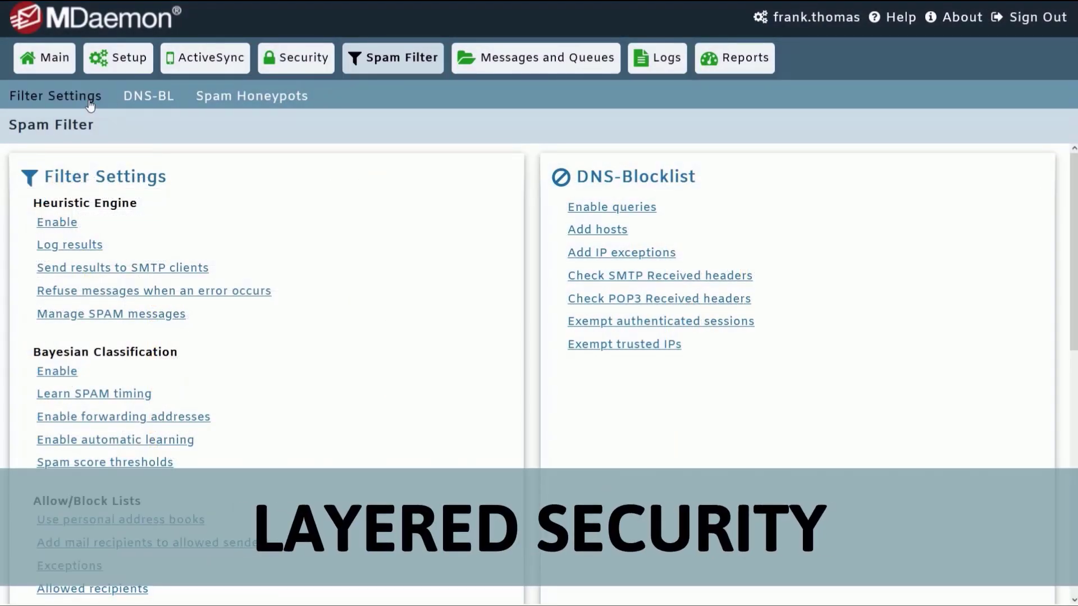
Step: Step through heuristic filter, DNS blocklist, relay control, IP Shield and DKIM verification settings
left_click(89, 104)
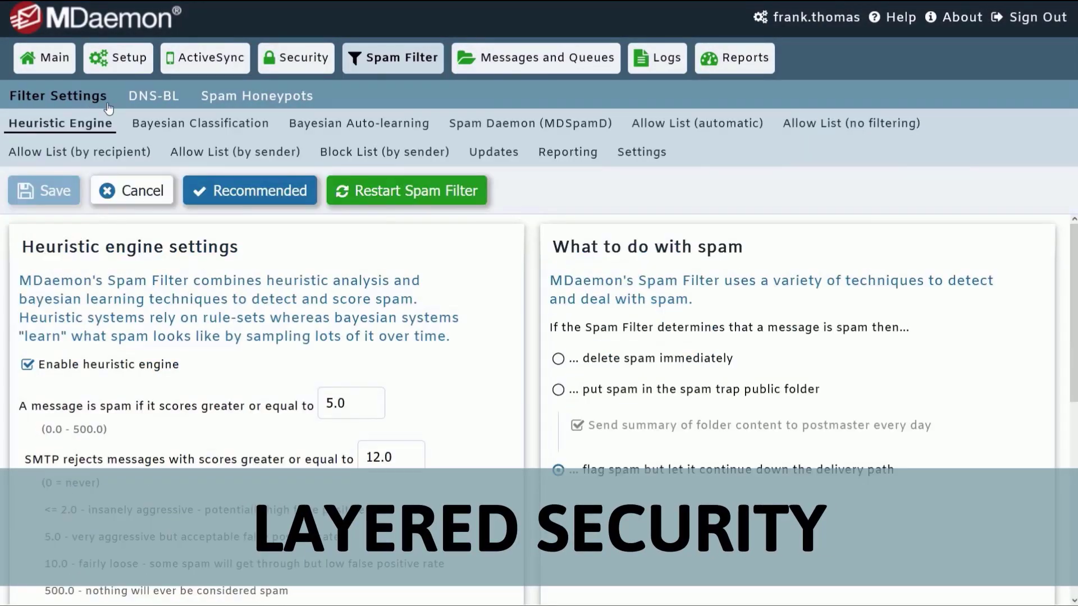
left_click(167, 102)
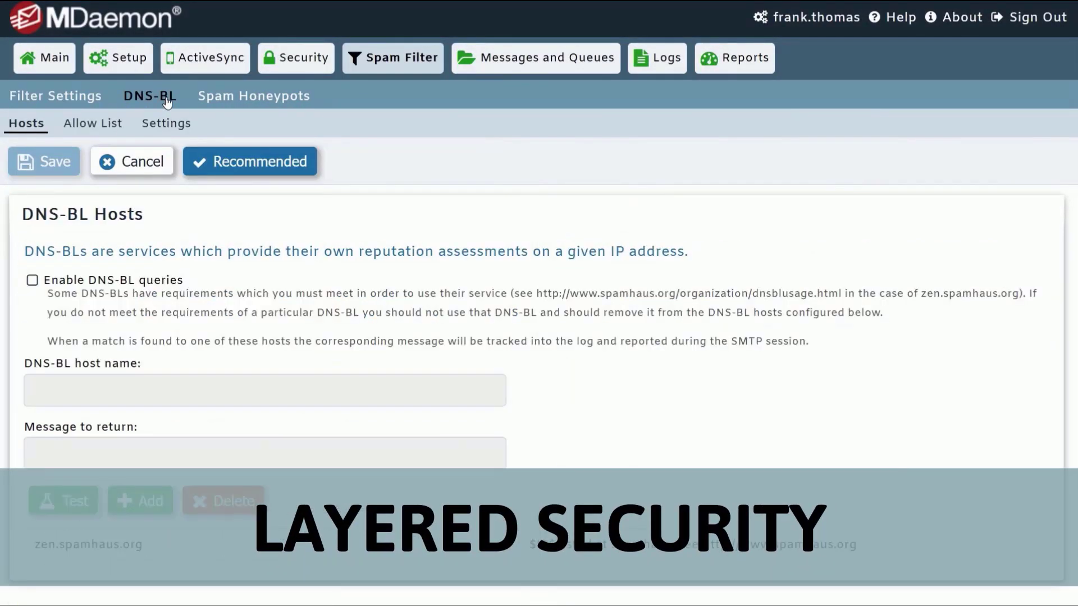
left_click(290, 66)
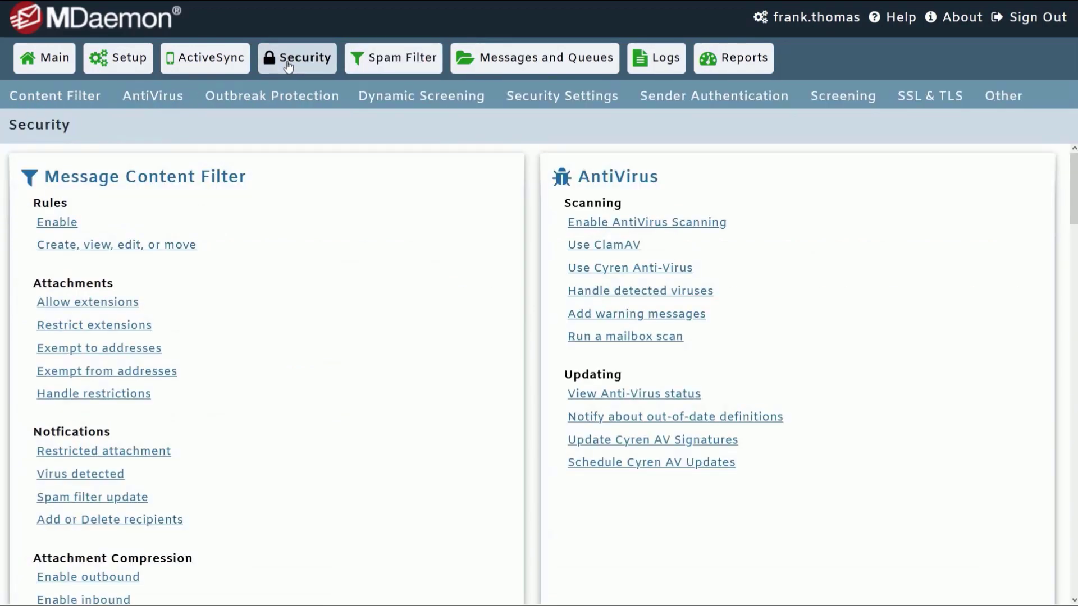
left_click(535, 100)
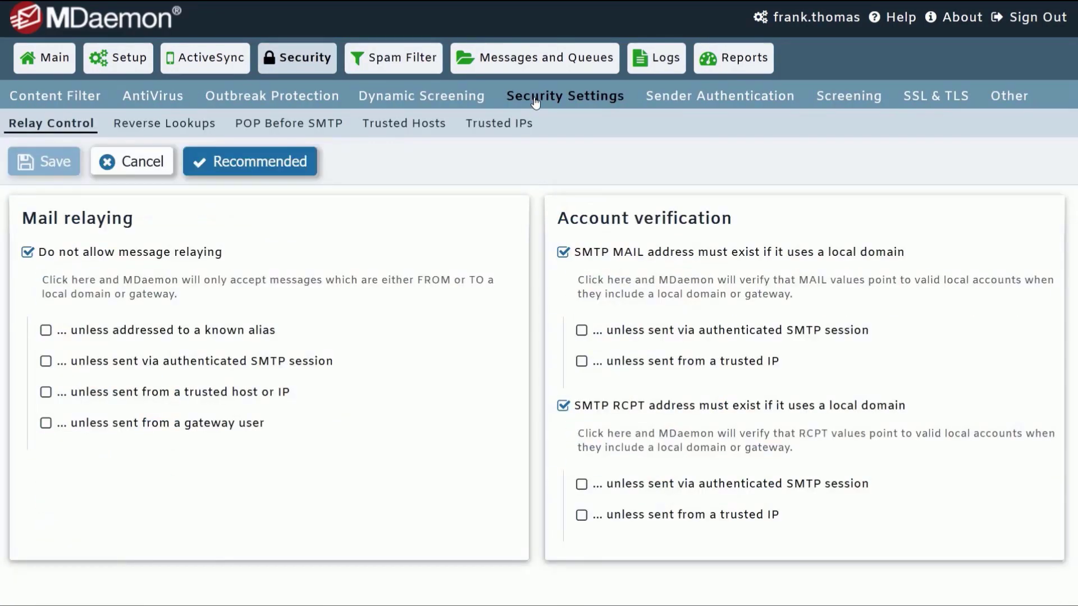
left_click(718, 102)
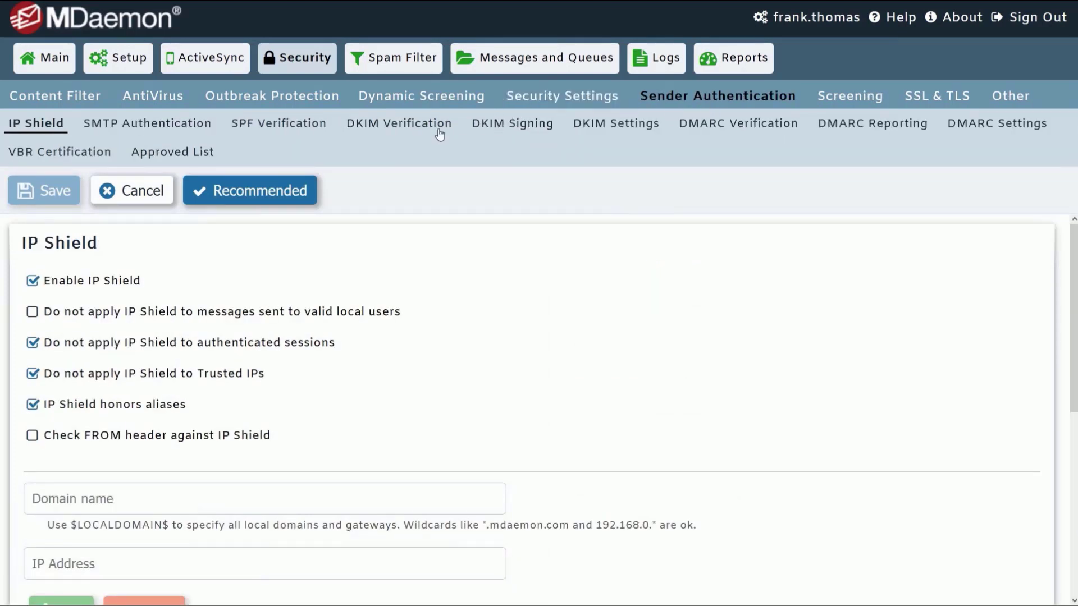
left_click(387, 129)
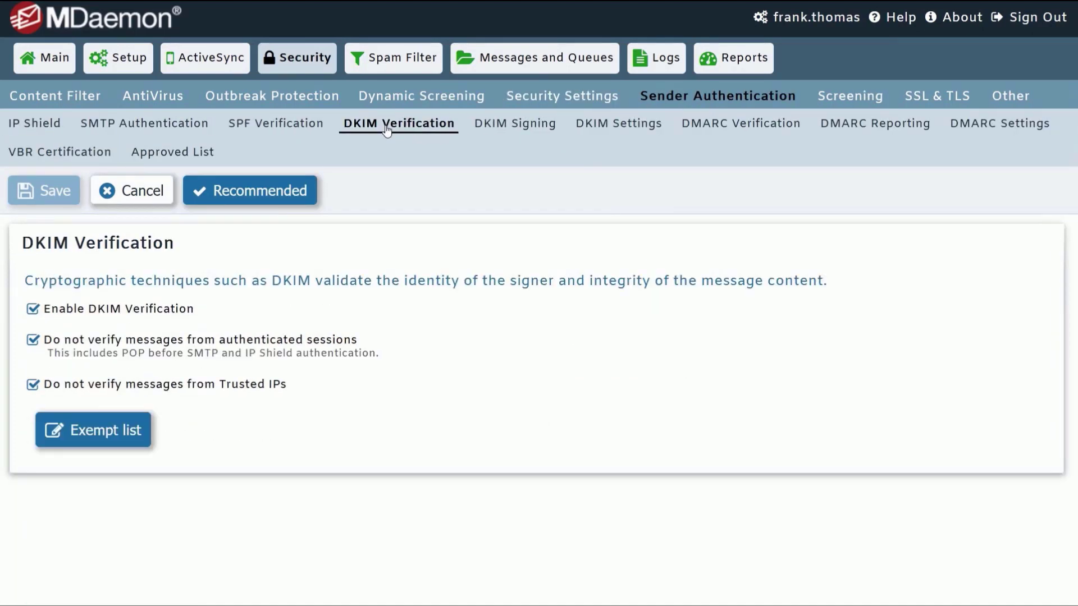
Step: In Auth Failure Tracking, raise Block addresses after to 15 failures within 1 day
left_click(421, 103)
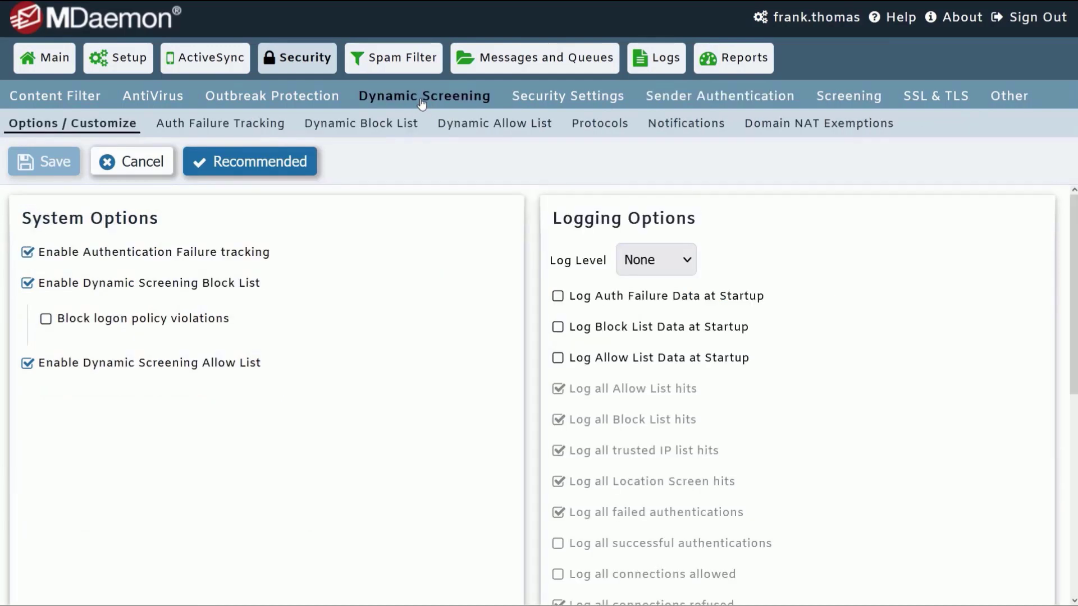
left_click(236, 126)
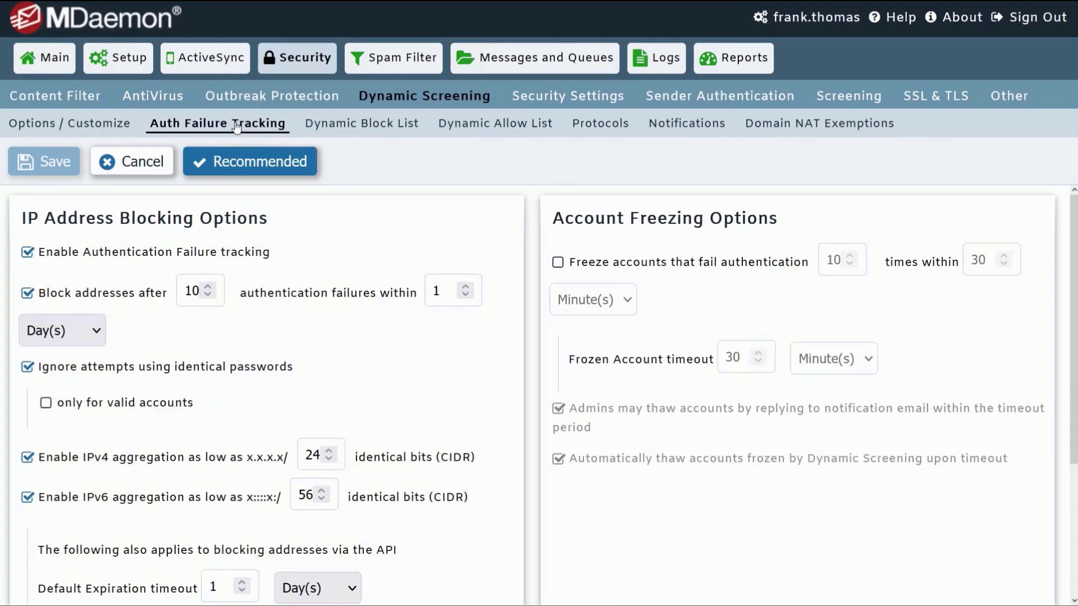
left_click(208, 289)
left_click(209, 288)
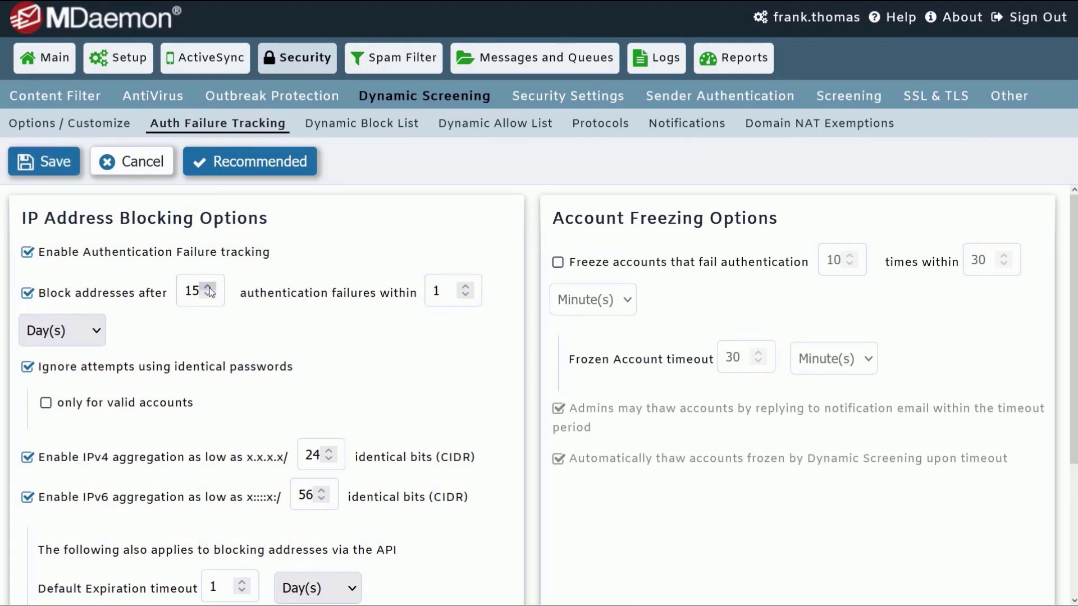
Step: Freeze failing accounts with postmaster reports, reject compromised passwords, and save
left_click(558, 264)
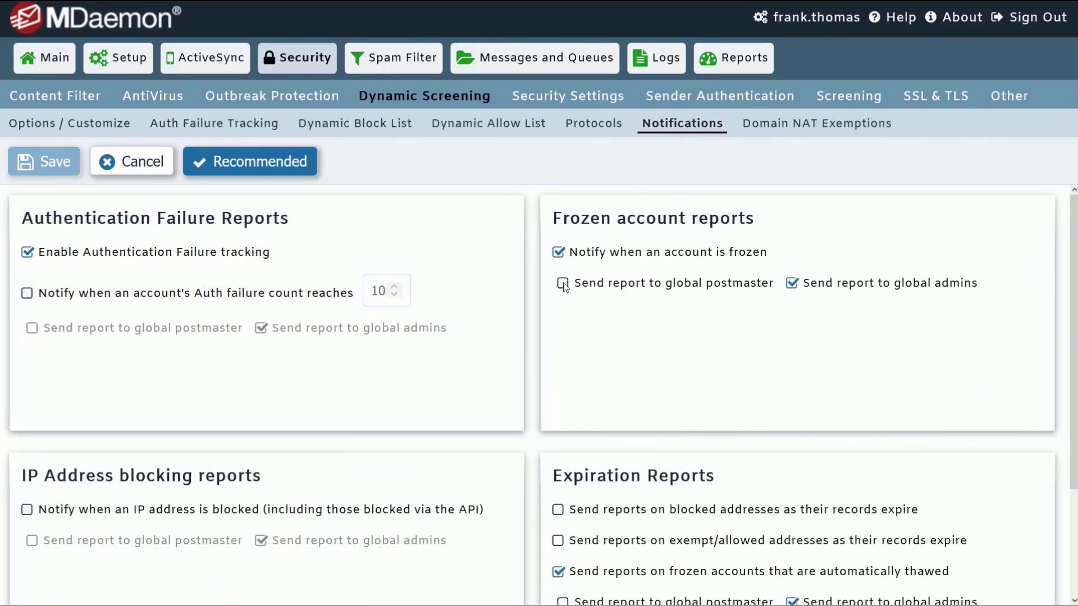
left_click(563, 283)
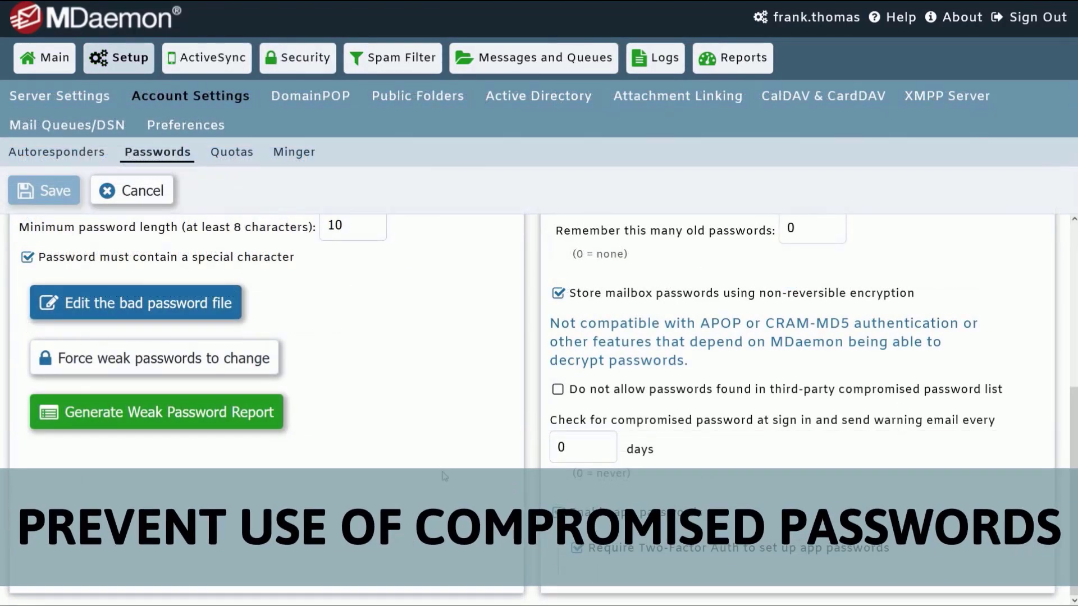
left_click(558, 391)
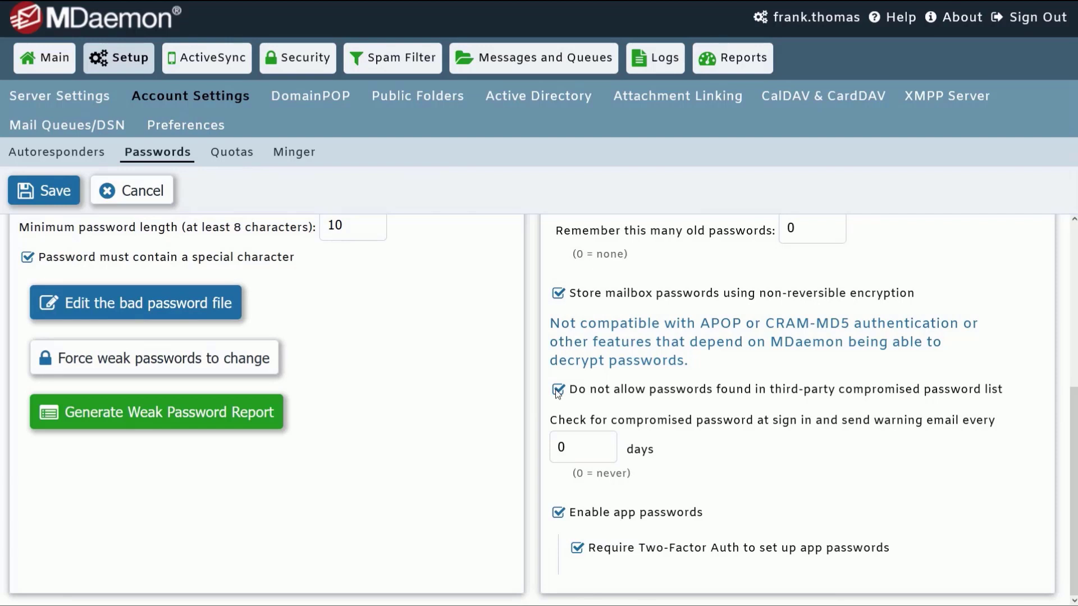
left_click(75, 185)
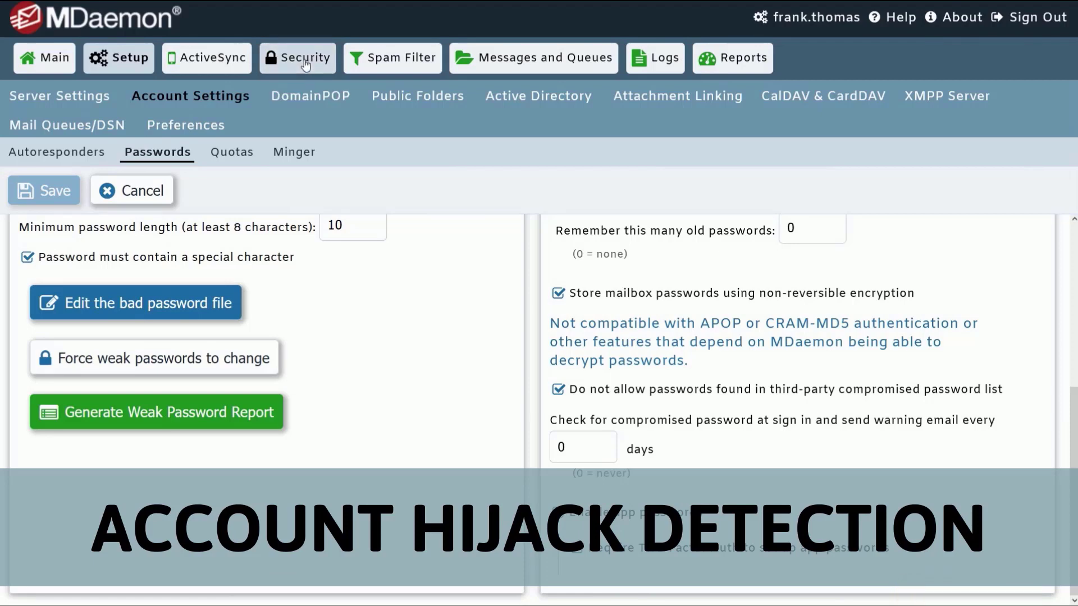
Step: Limit local IPs to 500 messages per 30 minutes in Account hijack detection and save
left_click(305, 65)
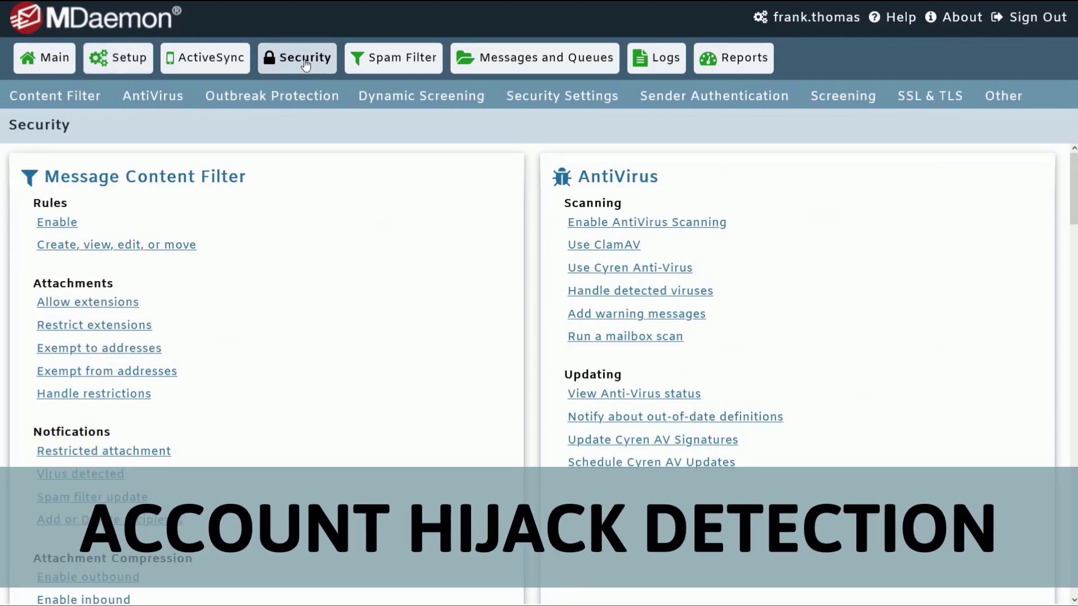
left_click(850, 105)
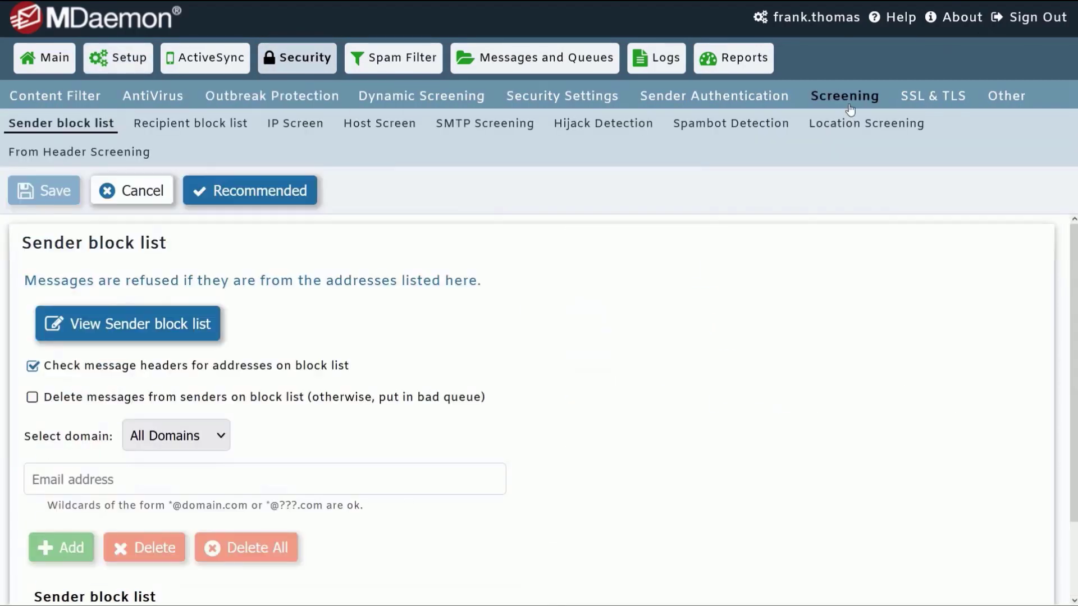
left_click(603, 129)
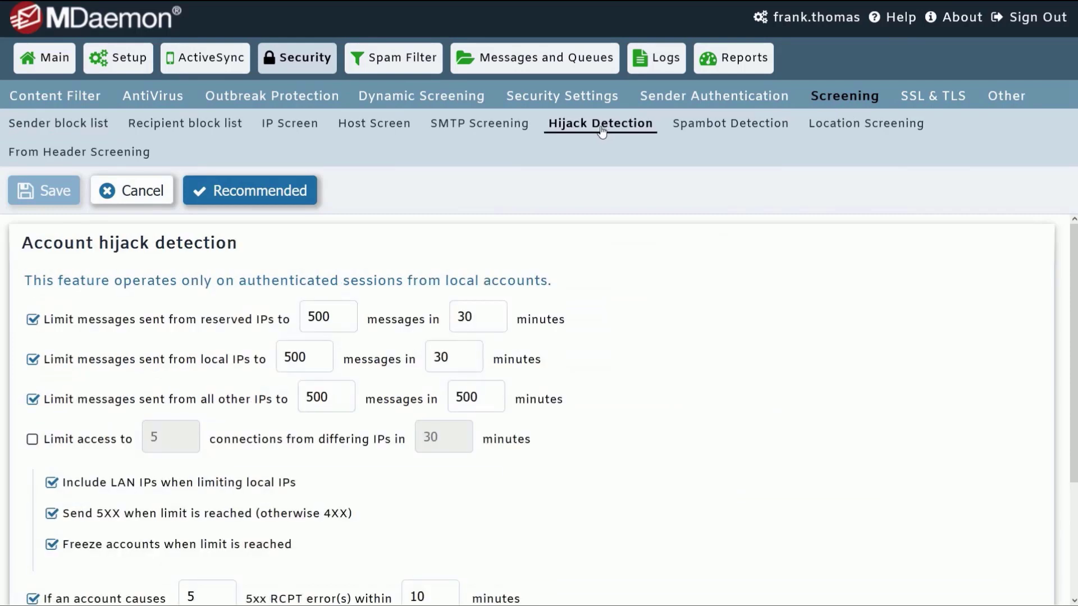
scroll(597, 318, "down", 1)
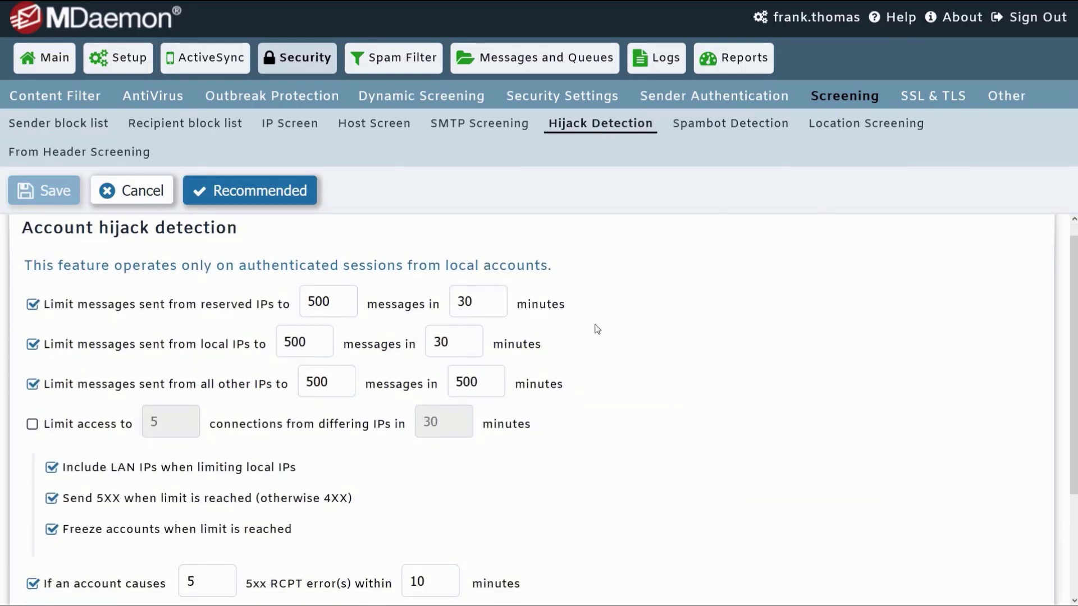
double_click(313, 344)
type("100")
scroll(260, 332, "up", 1)
left_click(62, 198)
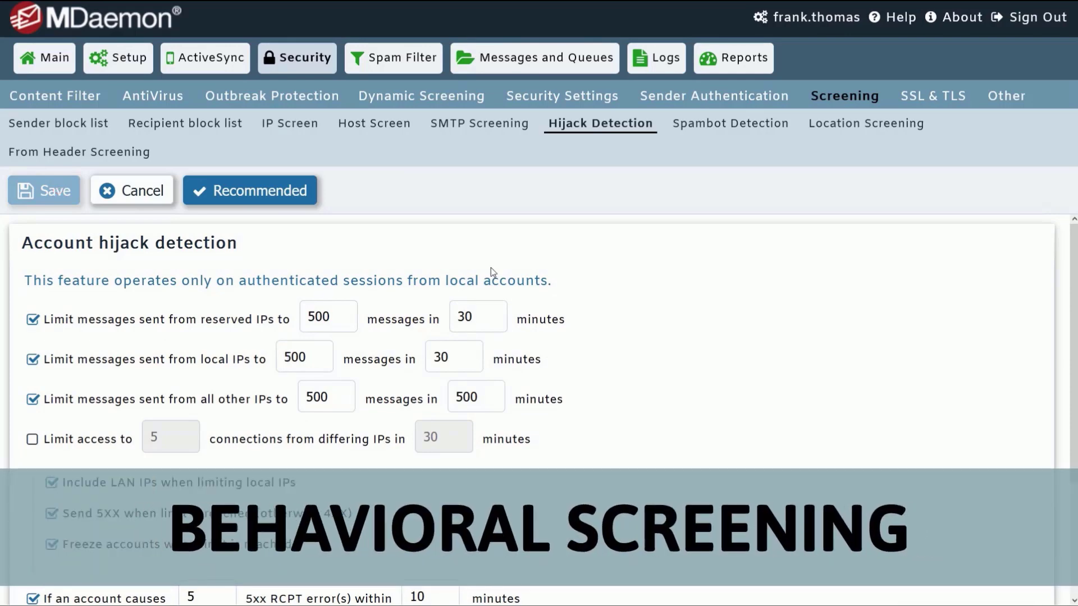
Step: Block frequently connecting IPs, screen out Antarctica, and enable the External message warning rule
left_click(483, 125)
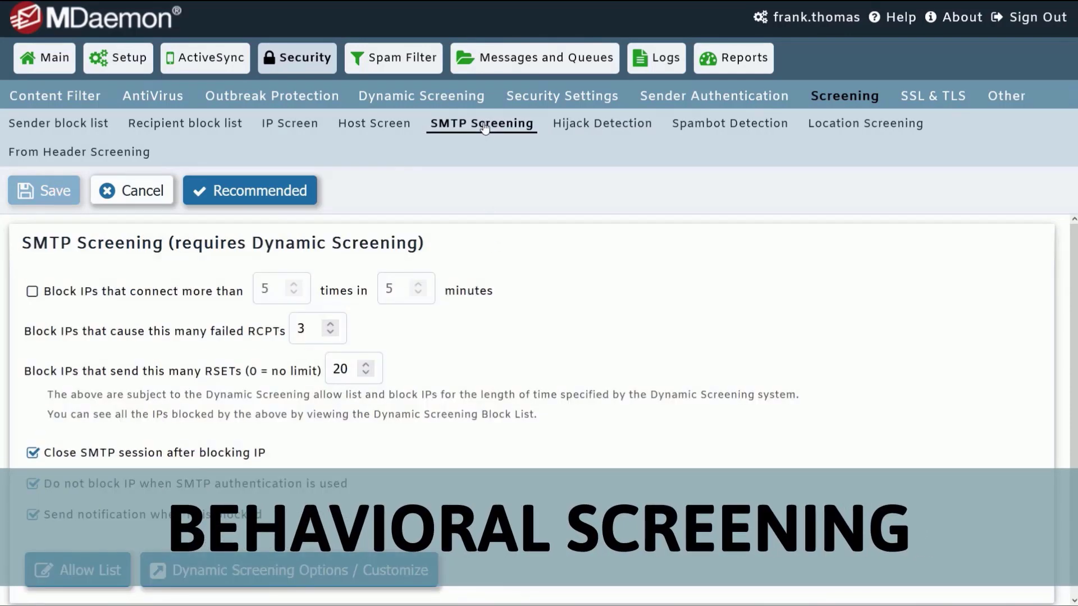
left_click(33, 291)
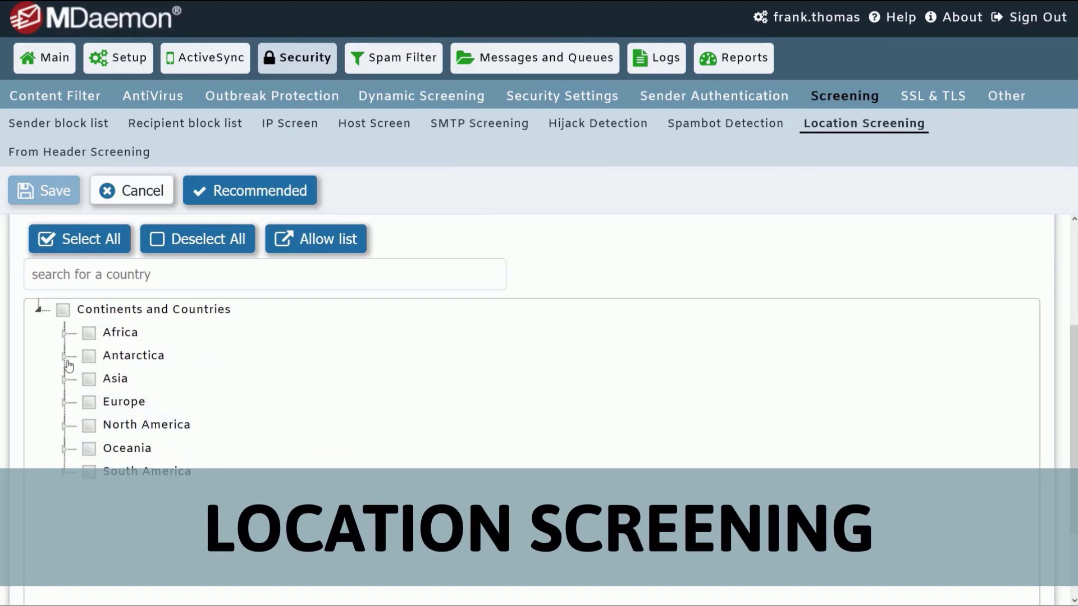
left_click(65, 358)
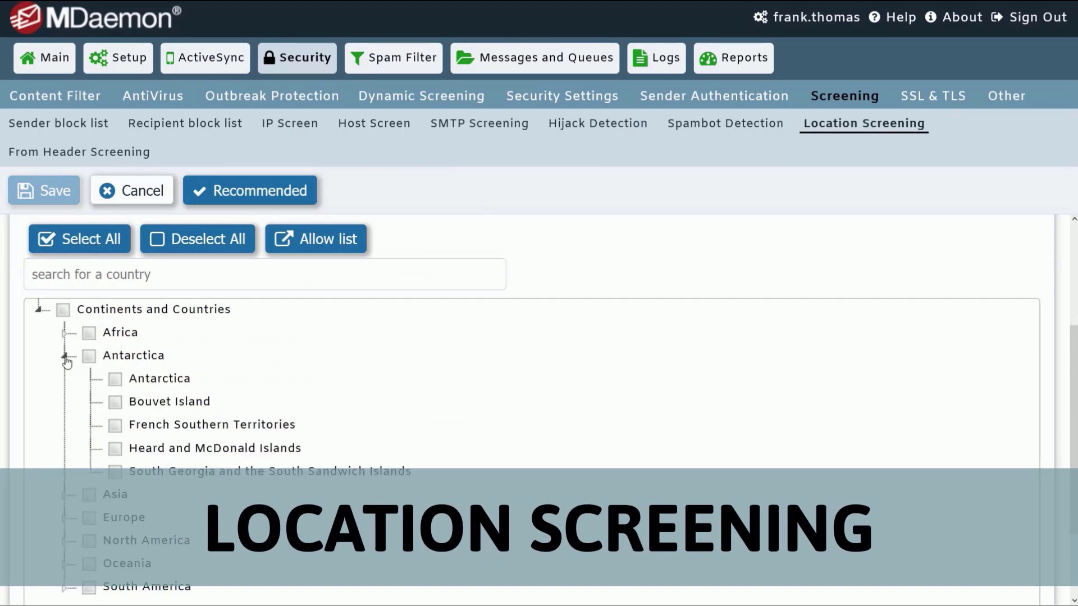
left_click(114, 379)
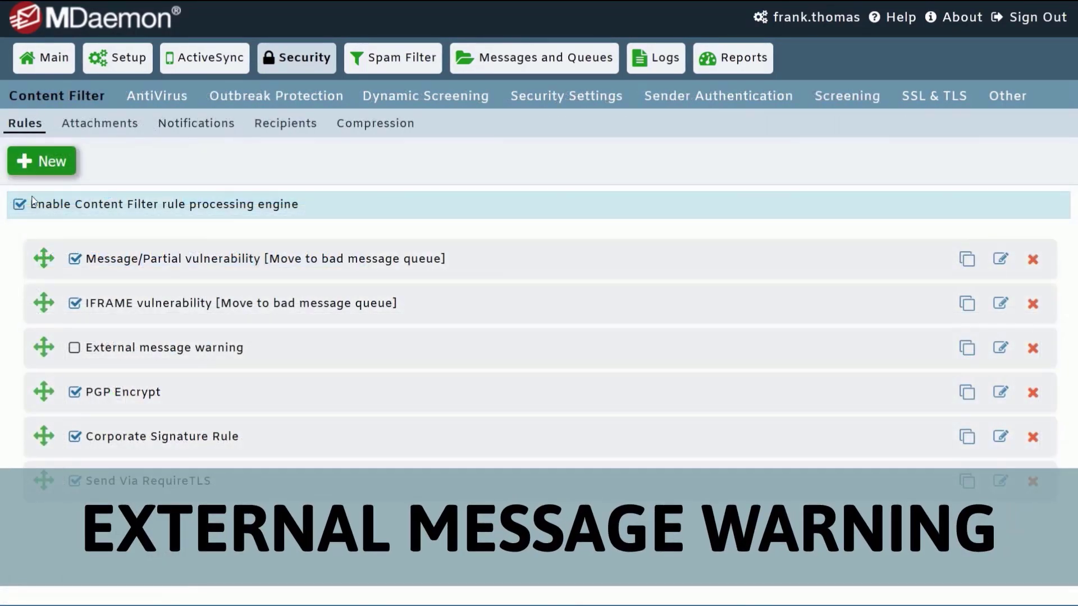
left_click(75, 348)
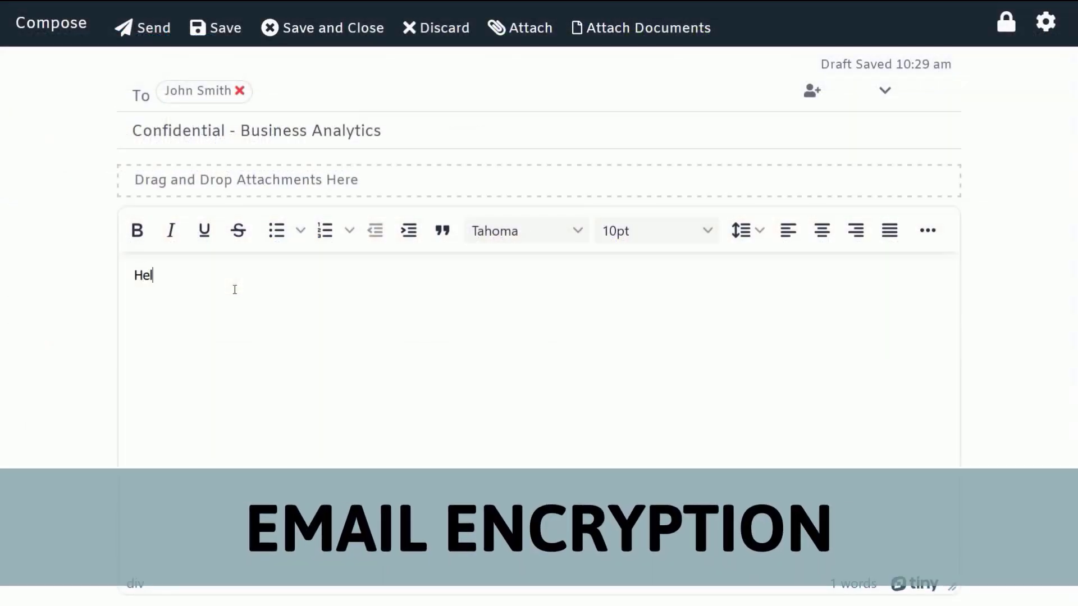
Step: Write the body 'This information is confidential and has been encrypted.' followed by 'Thank you.'
type("lo, This information is confidential and has been encrypted.")
key("Return")
type("Thank you.")
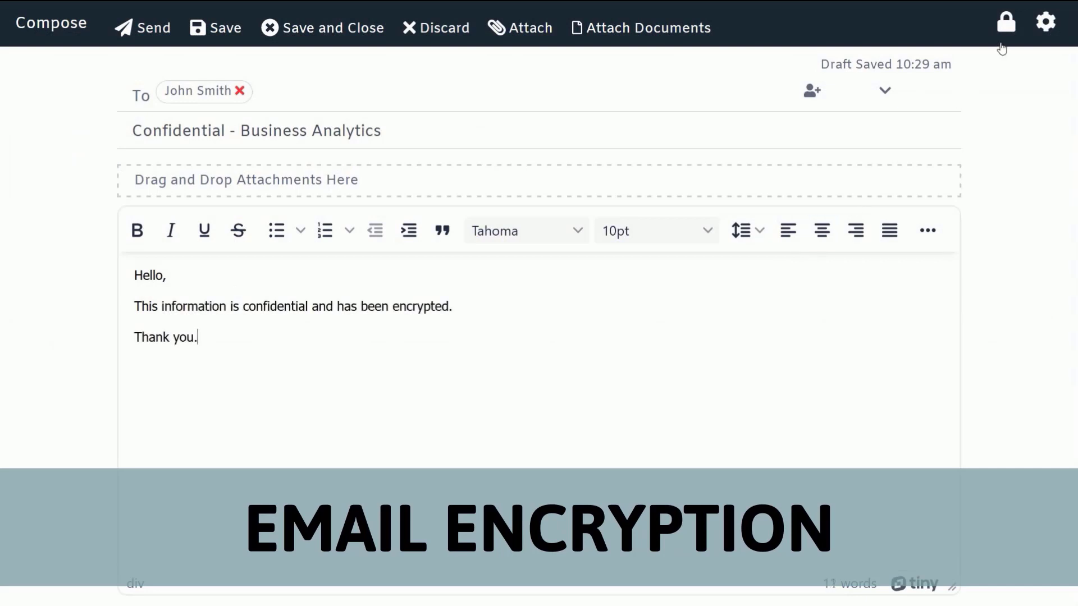
Step: Set the message's PGP encryption option to Require Encryption
left_click(1006, 24)
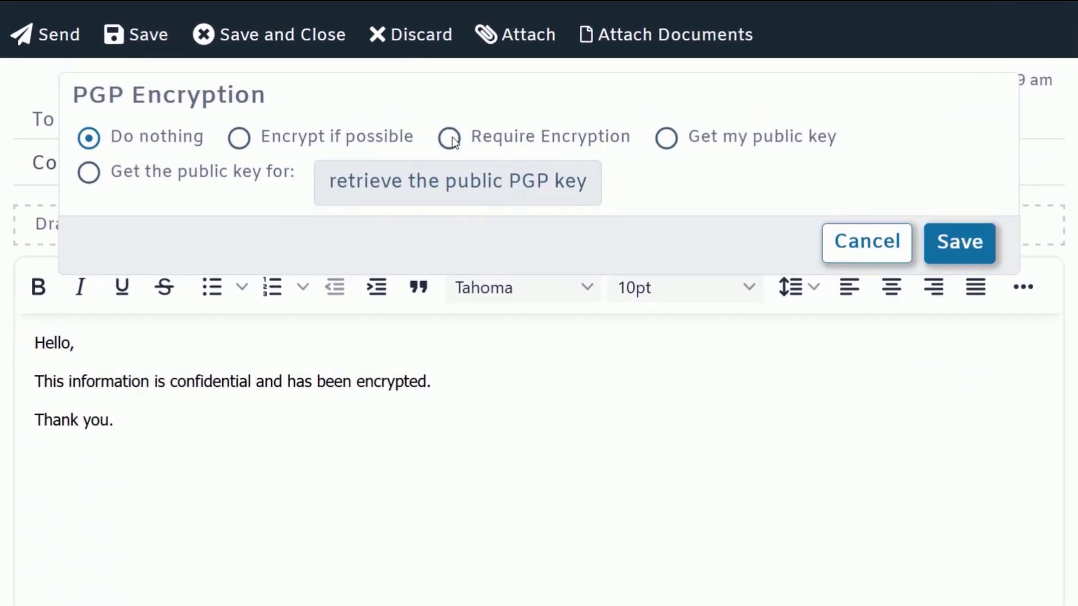
left_click(451, 139)
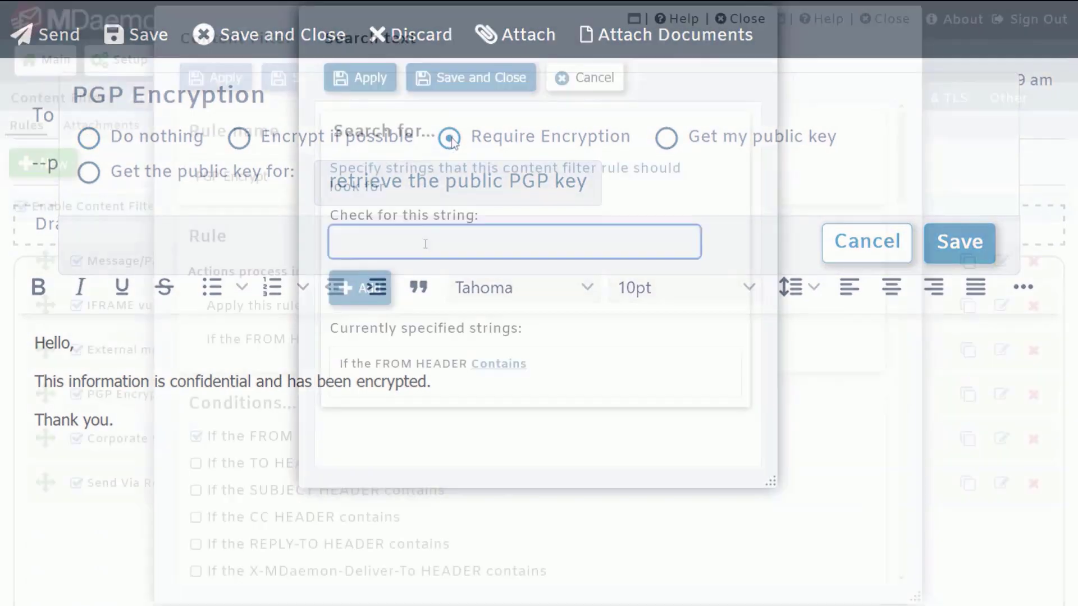
type("encrypt")
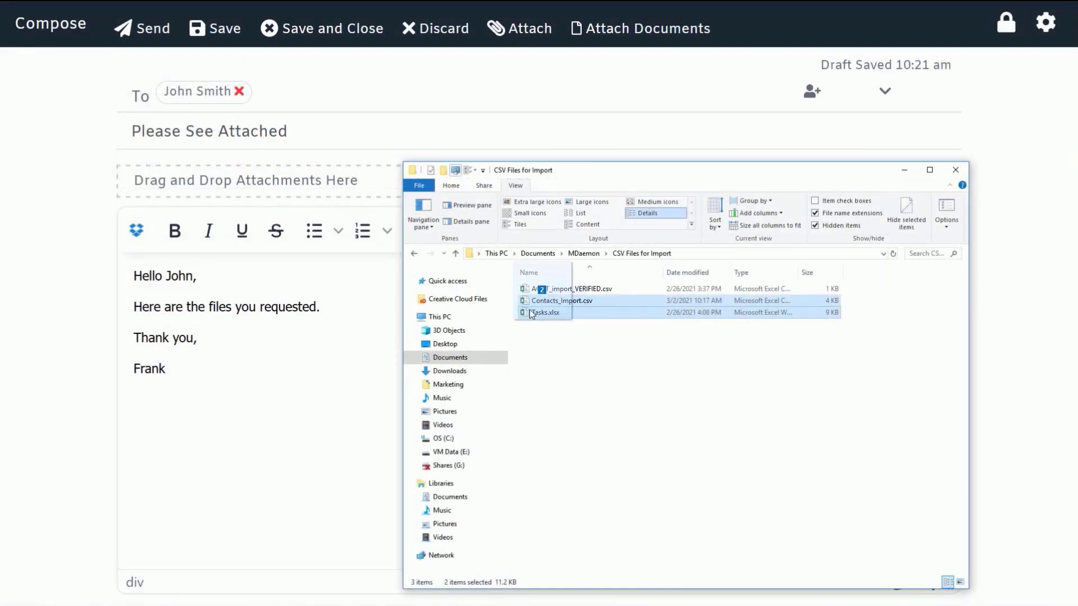
Step: Attach Tasks.xlsx and Contacts_Import.csv, then select AirSync-2023-02-24.log from Dropbox
left_click_drag(546, 312, 291, 171)
left_click(291, 171)
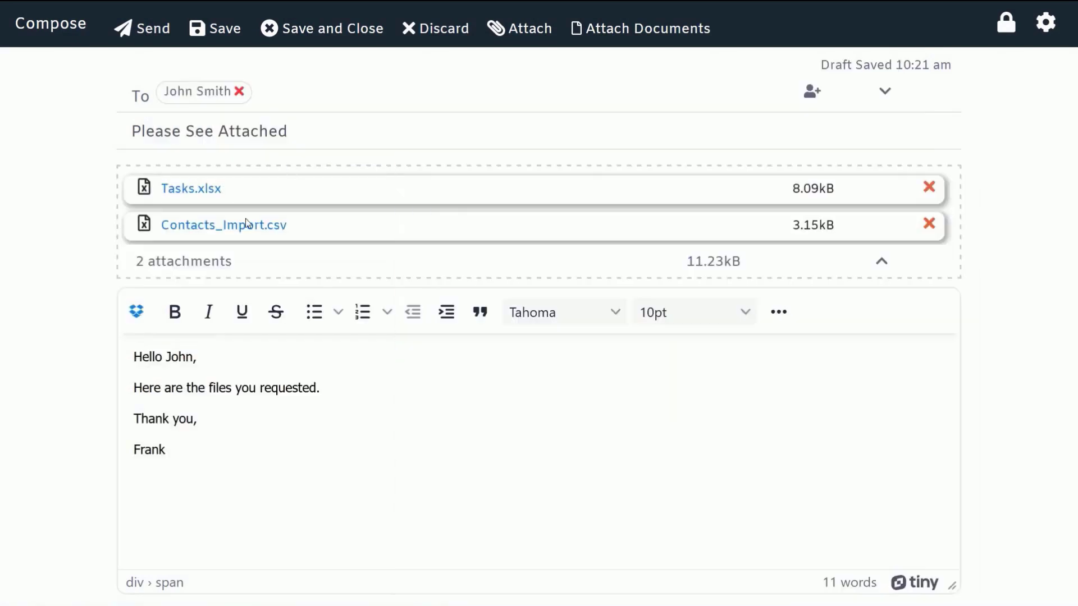
left_click(147, 318)
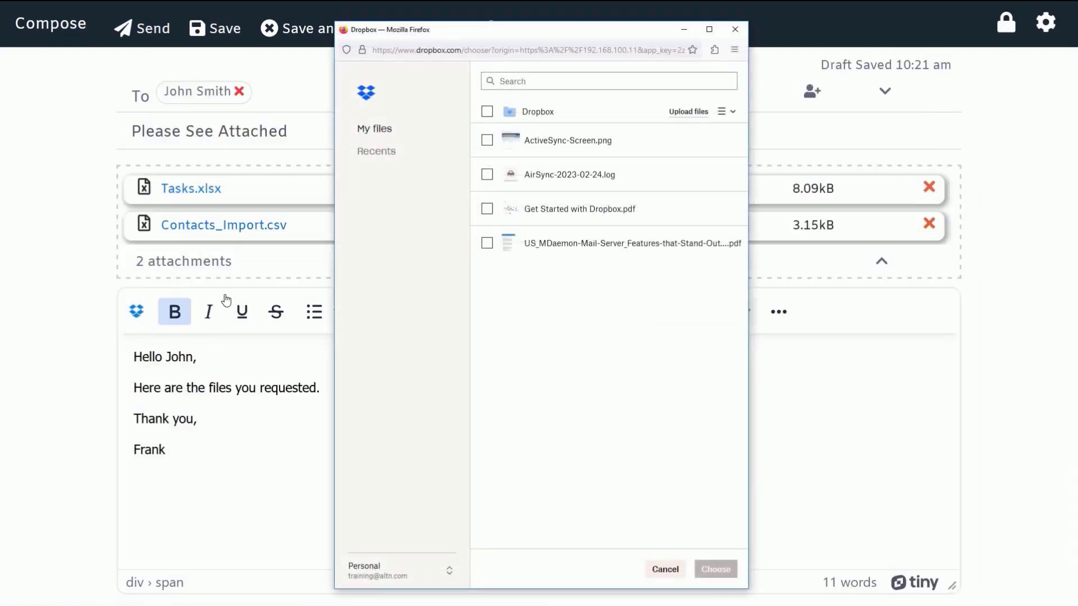
left_click(487, 175)
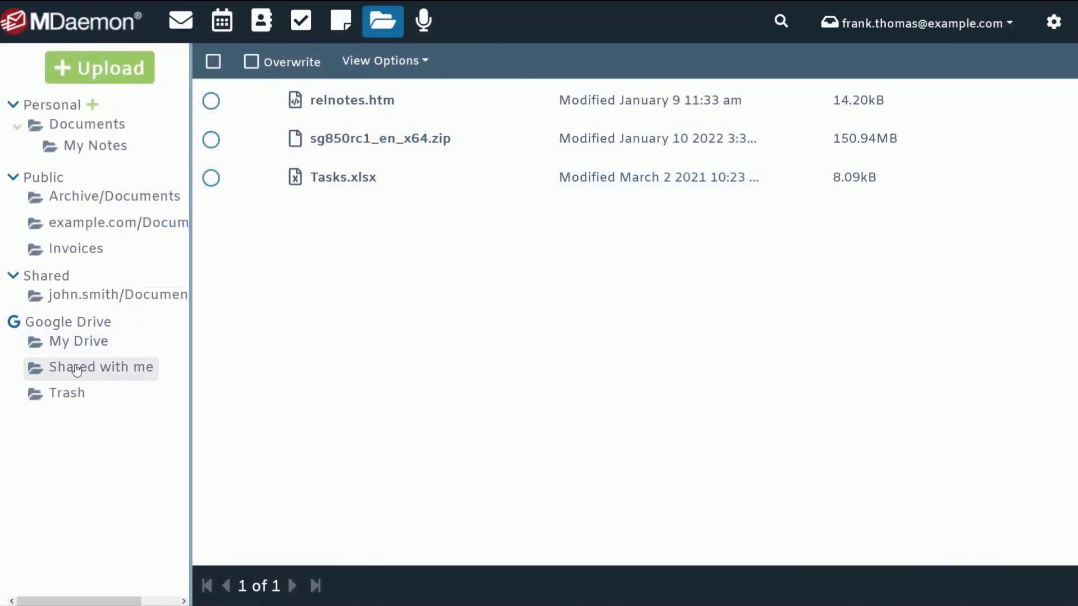
left_click(66, 374)
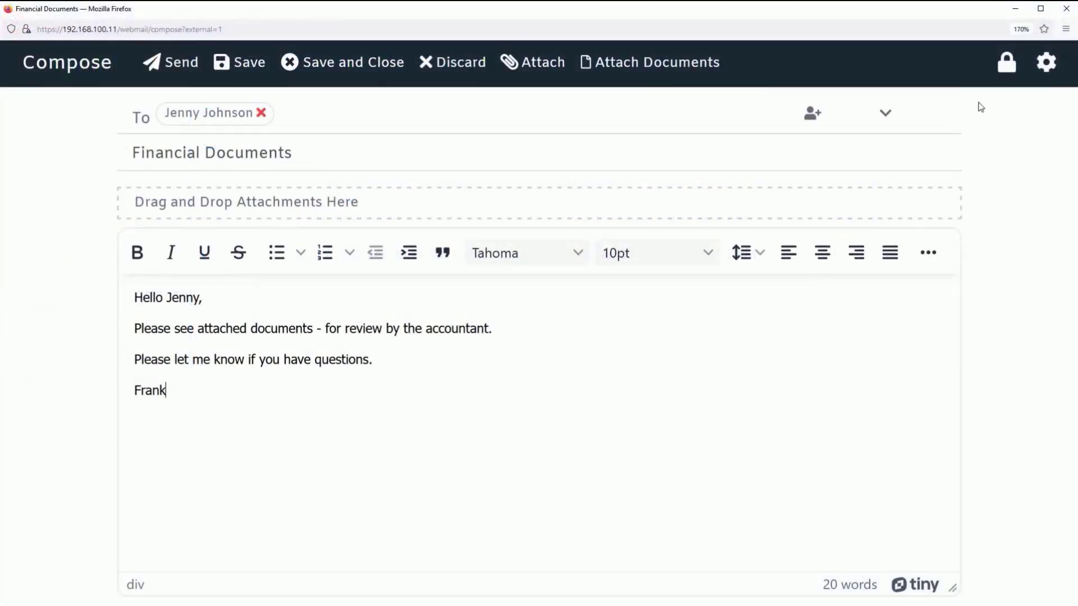
Step: Save Require Encryption on the Financial Documents message and send it
left_click(1007, 62)
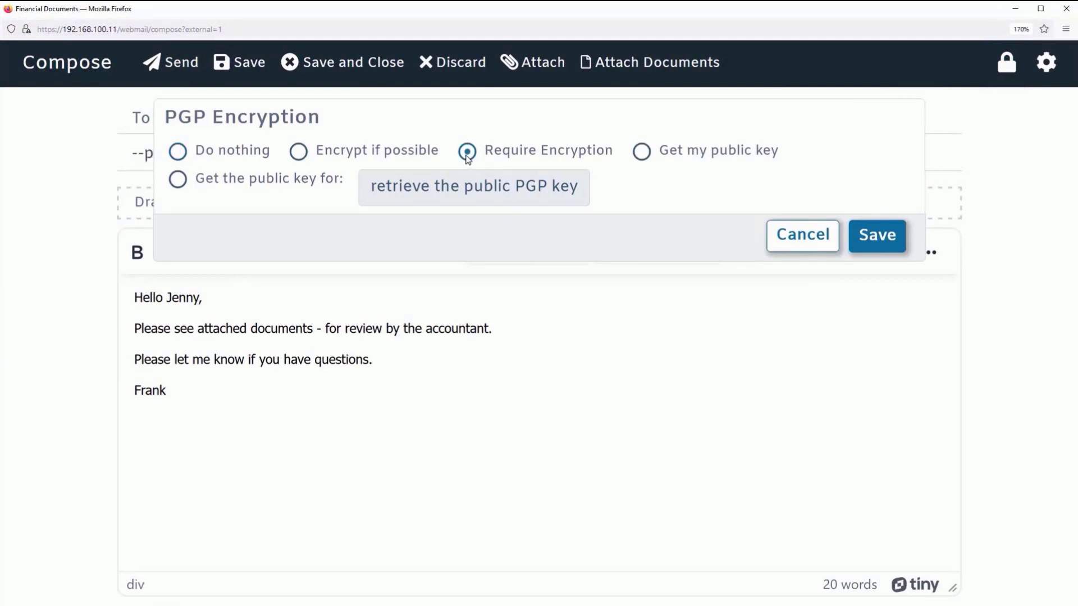
left_click(876, 236)
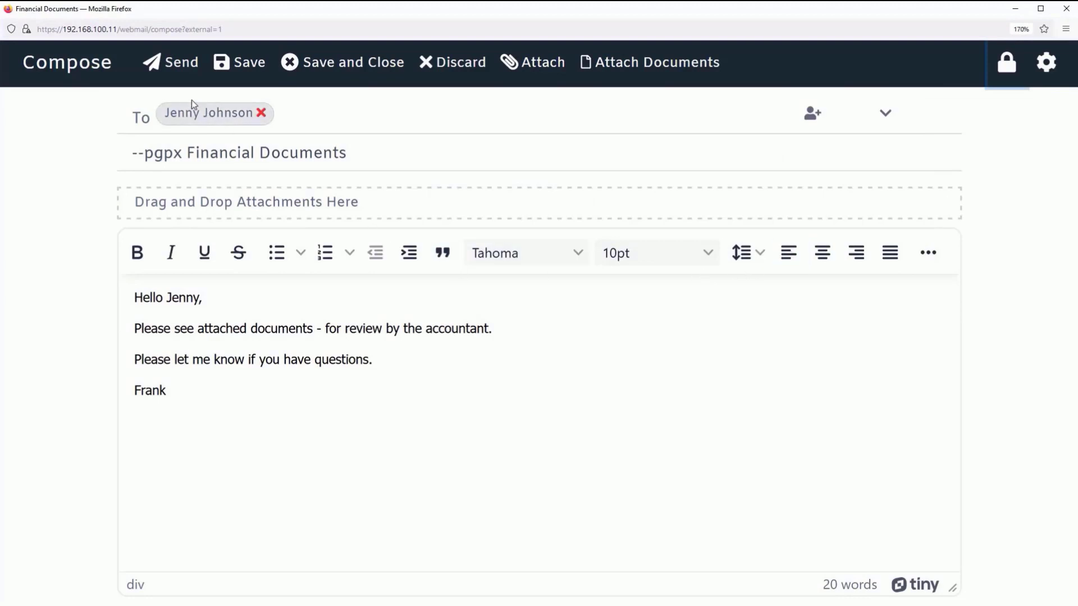
left_click(173, 63)
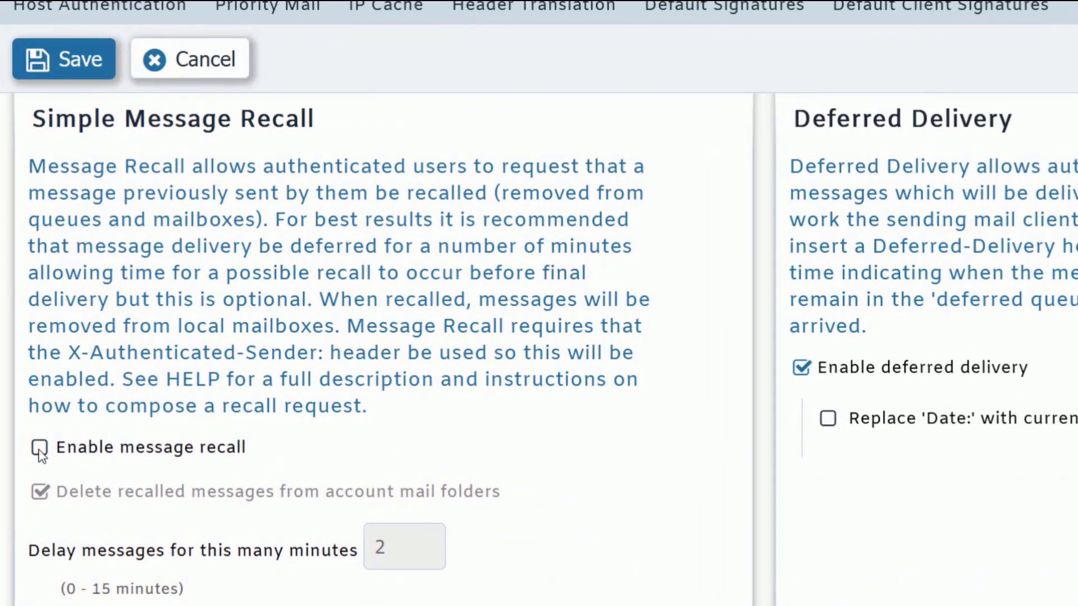
Step: Enable message recall and recall the sent Summer Activities message
left_click(39, 448)
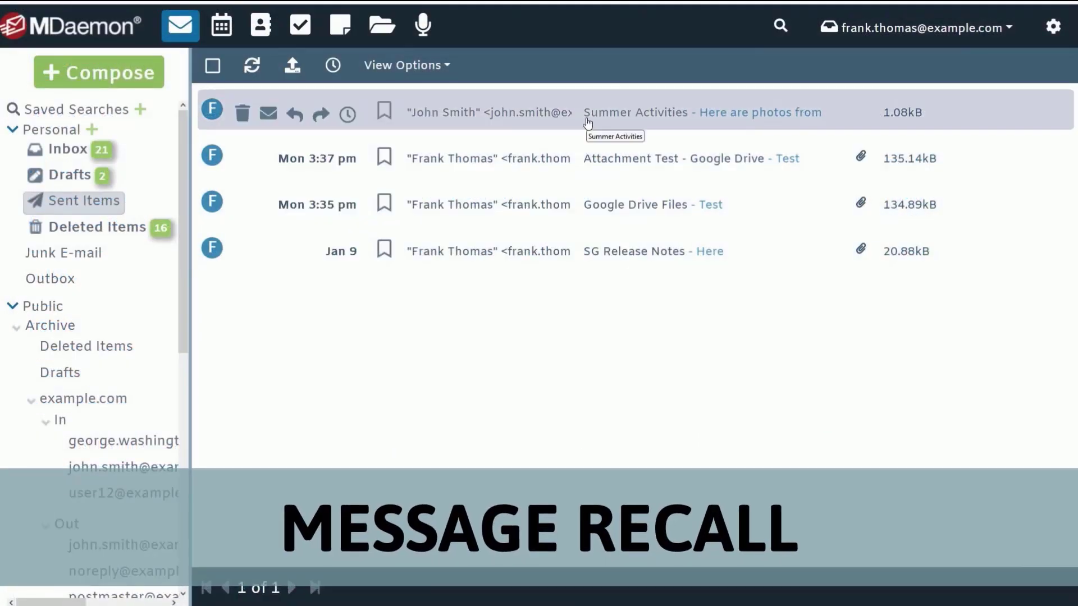
double_click(587, 122)
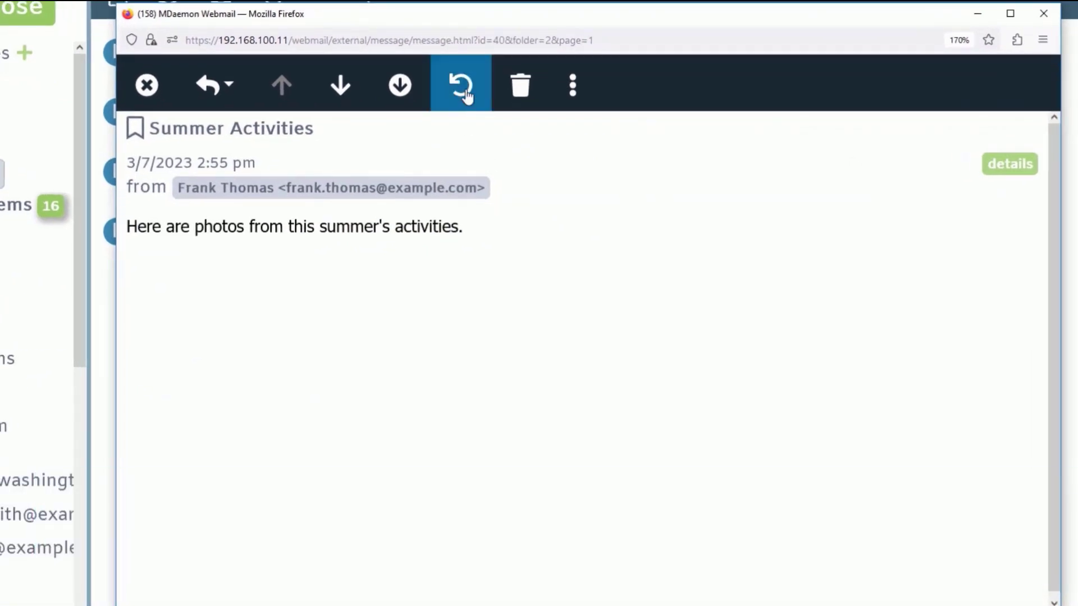
left_click(463, 90)
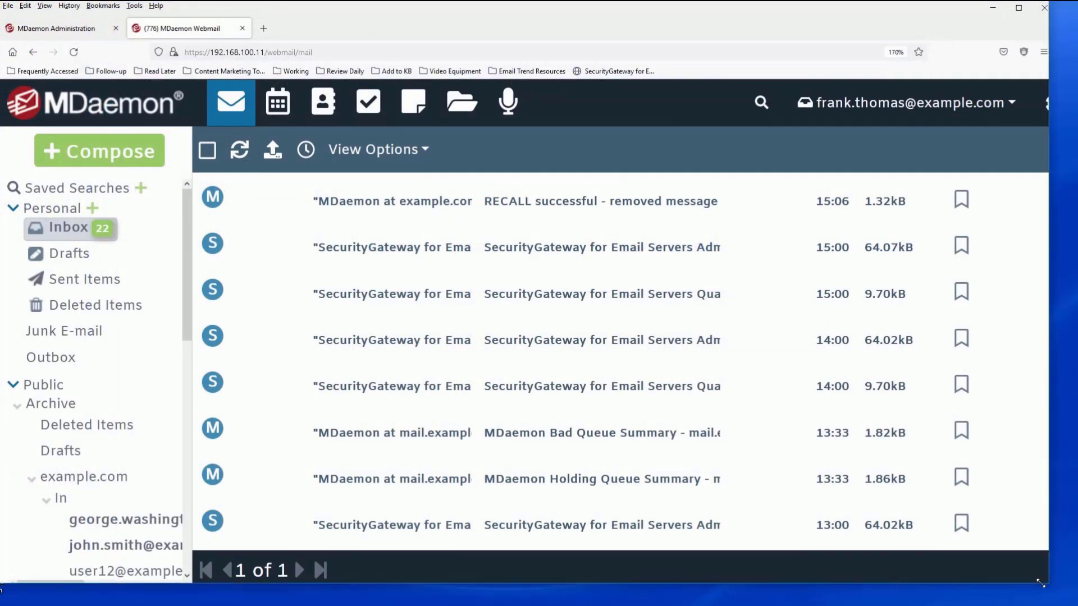
left_click_drag(1073, 587, 962, 573)
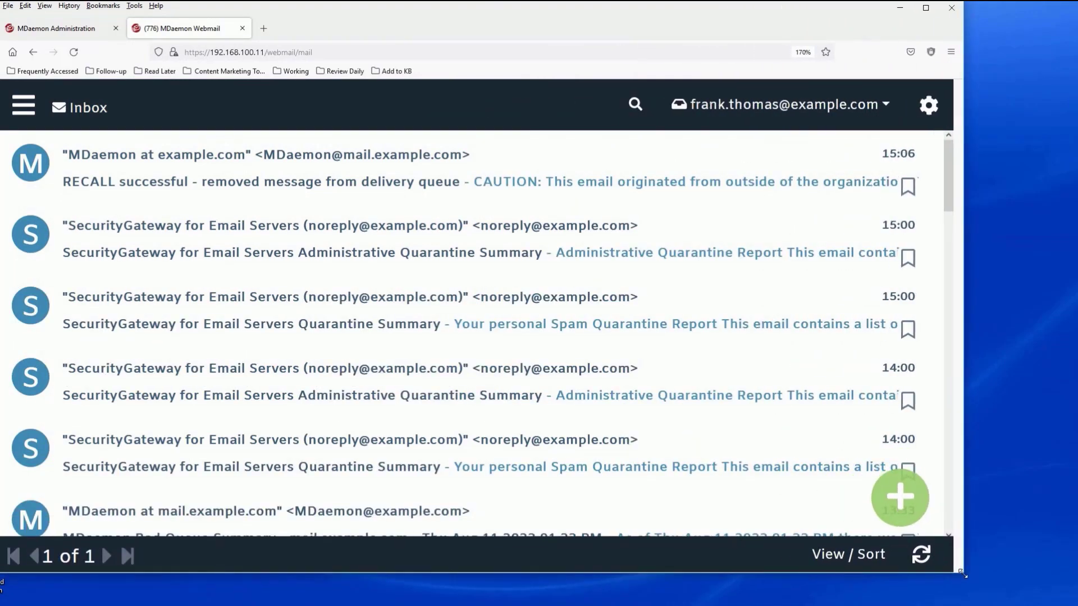